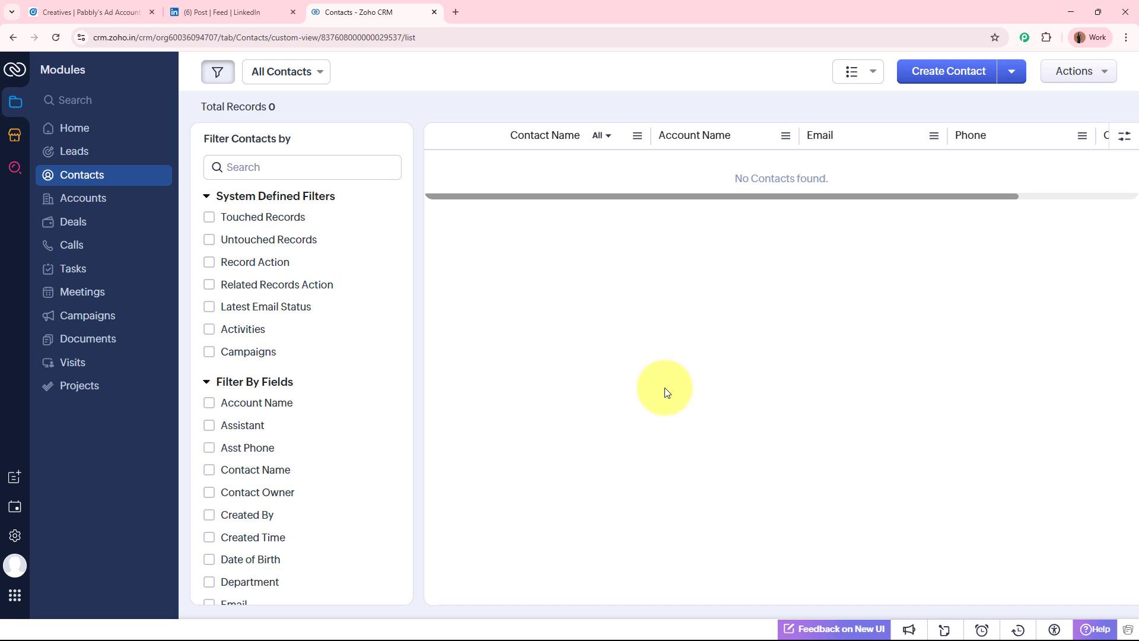
# Look over the LinkedIn lead ad post and the Zoho CRM contacts list
pyautogui.click(229, 12)
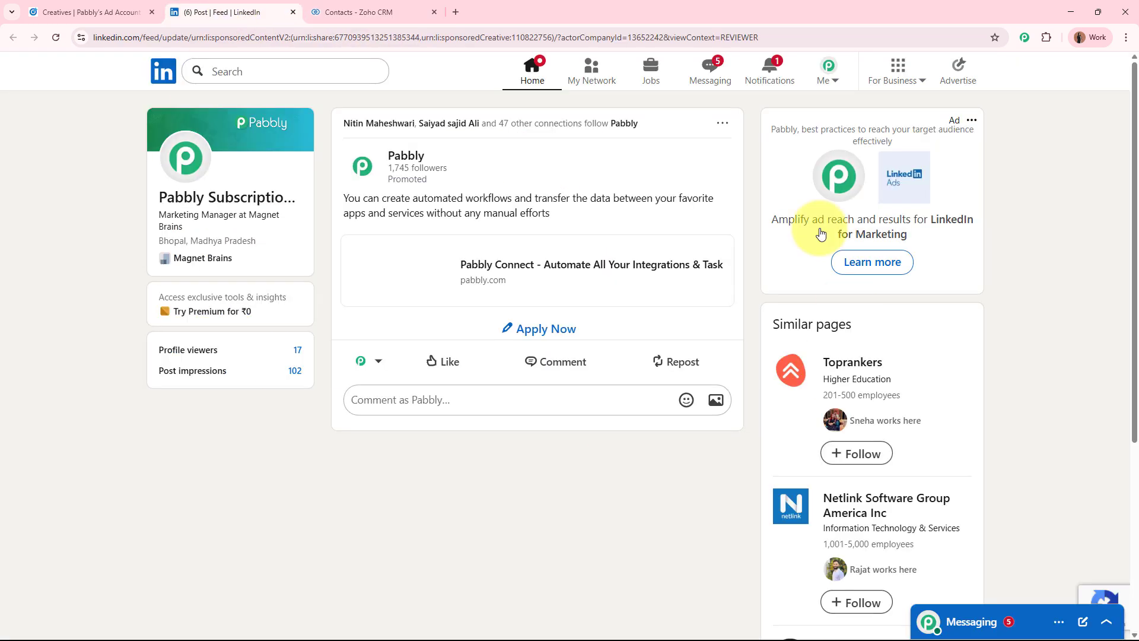
pyautogui.click(365, 11)
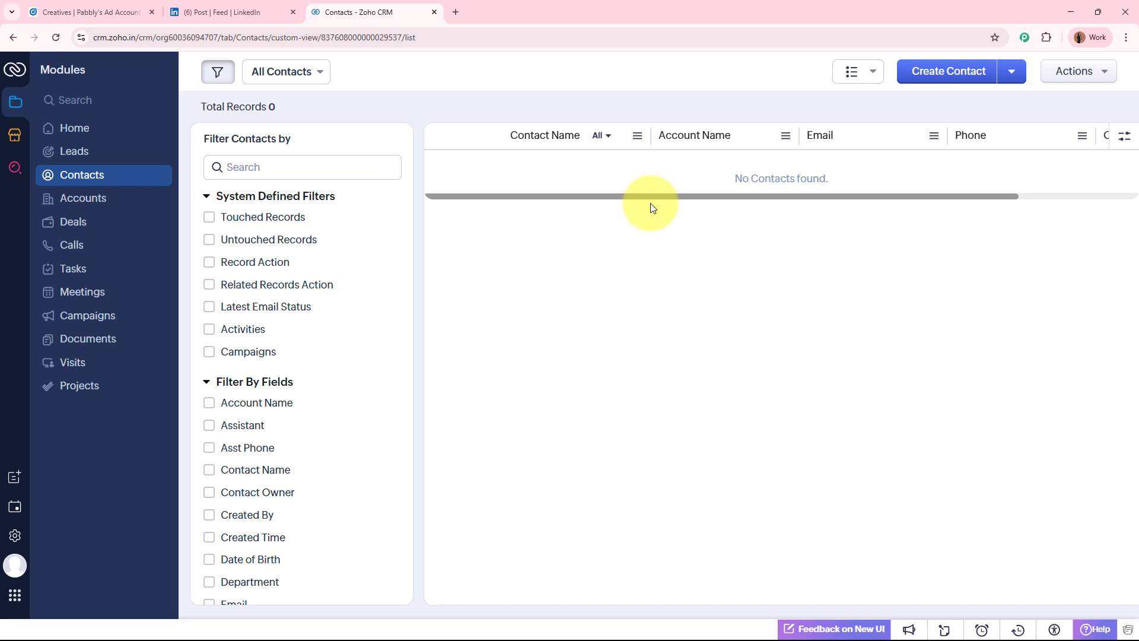
pyautogui.click(259, 5)
pyautogui.click(406, 9)
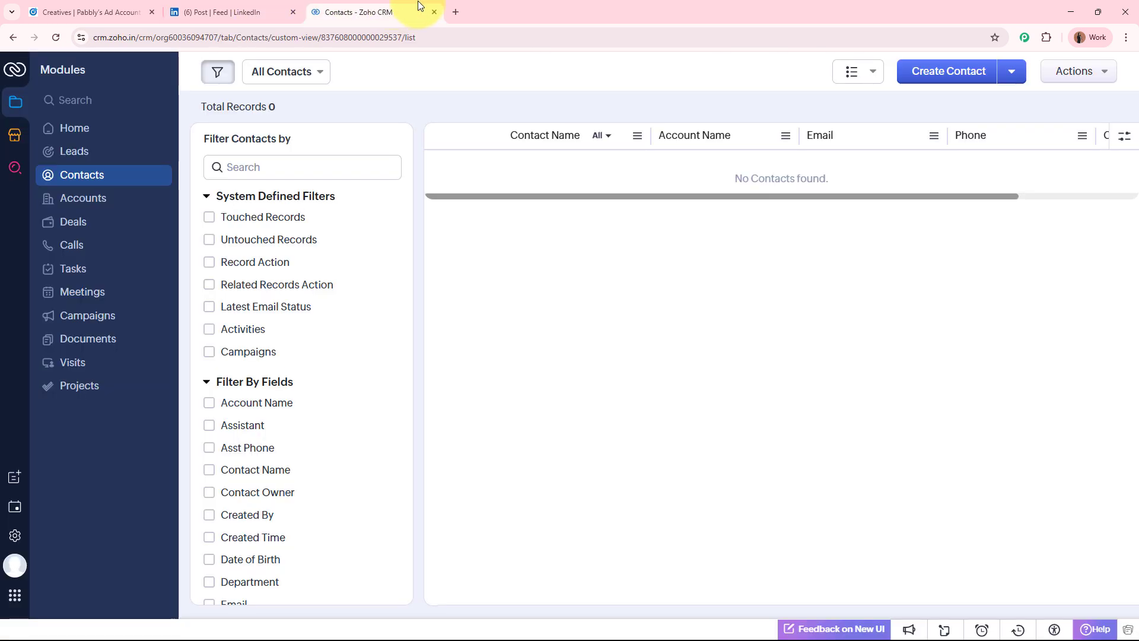
pyautogui.click(458, 11)
pyautogui.write('w')
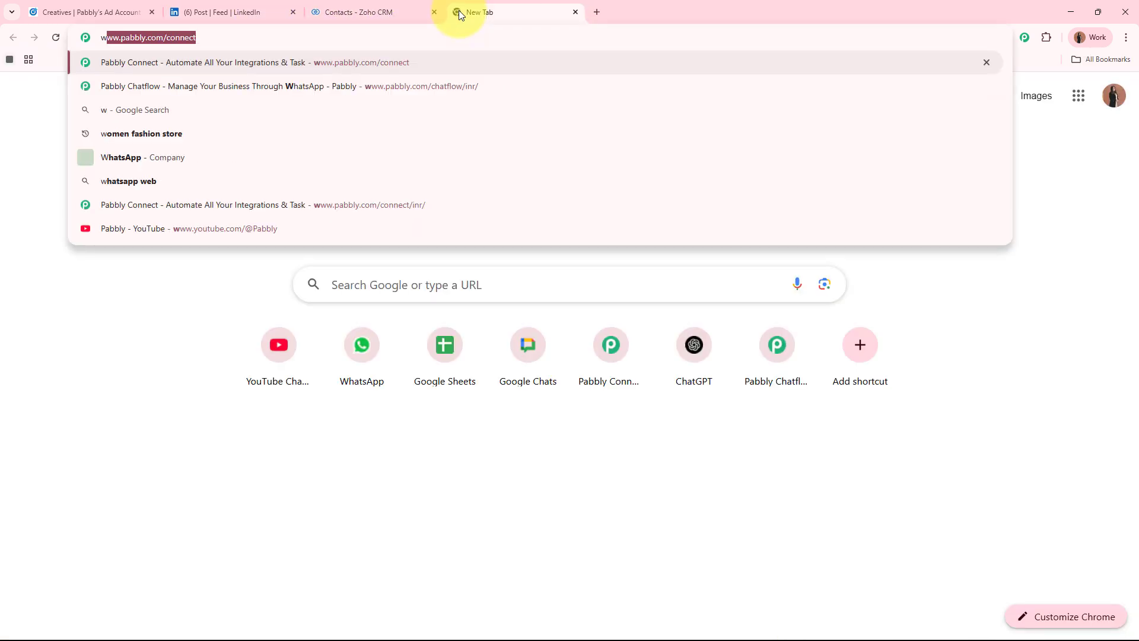
pyautogui.write('ww.pabbly')
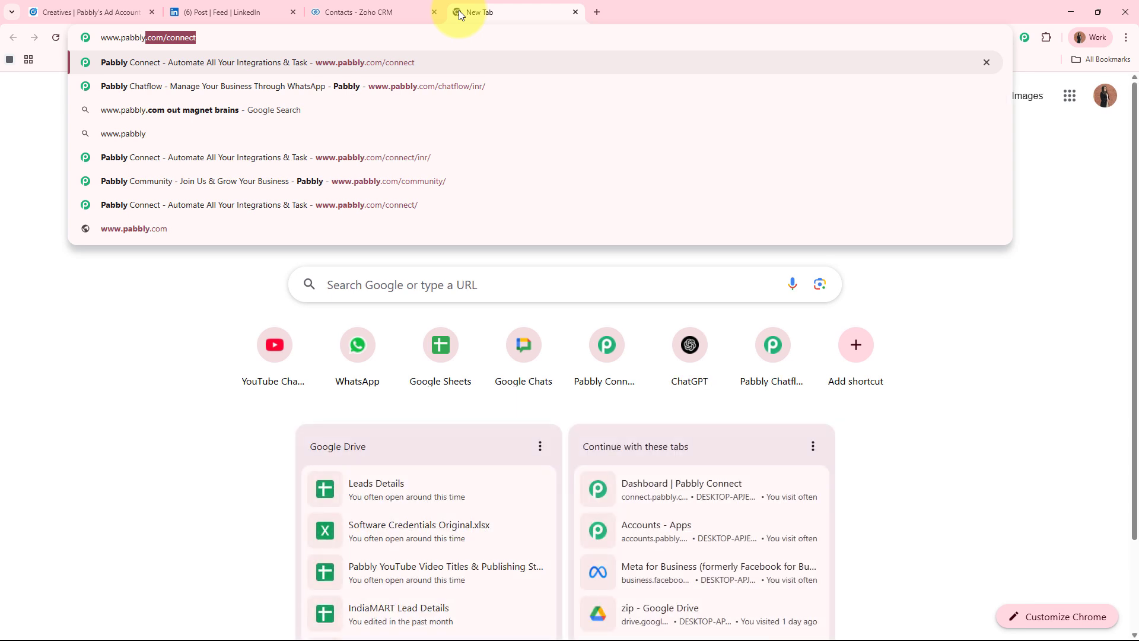
pyautogui.write('.com/con')
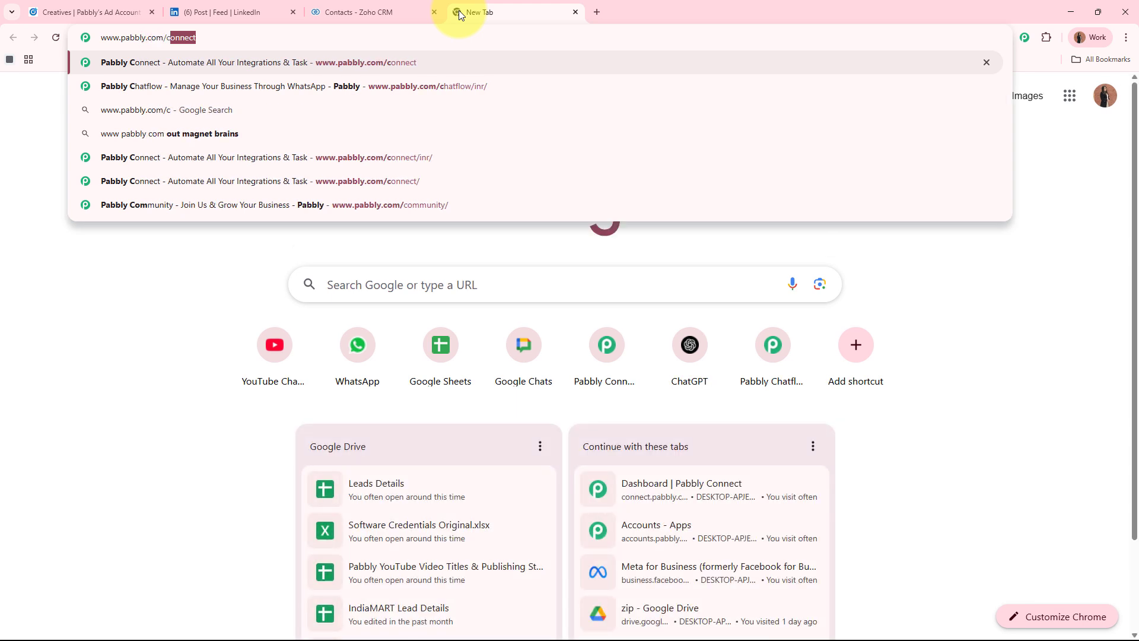
pyautogui.write('n')
pyautogui.press('Return')
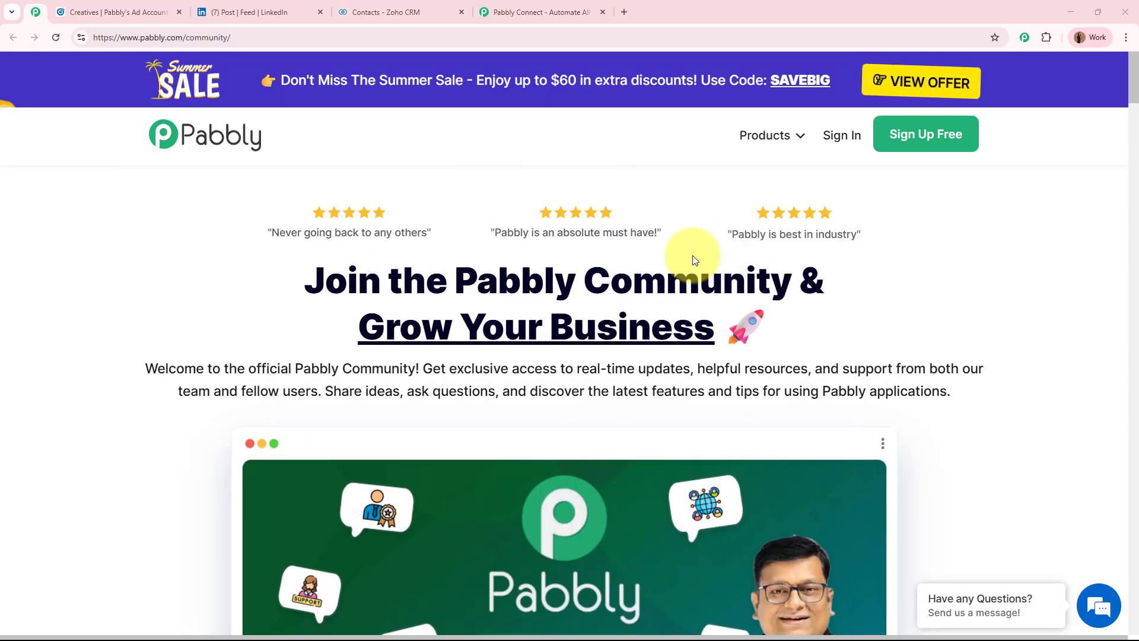
pyautogui.scroll(-10, 693, 256)
pyautogui.scroll(10, 693, 256)
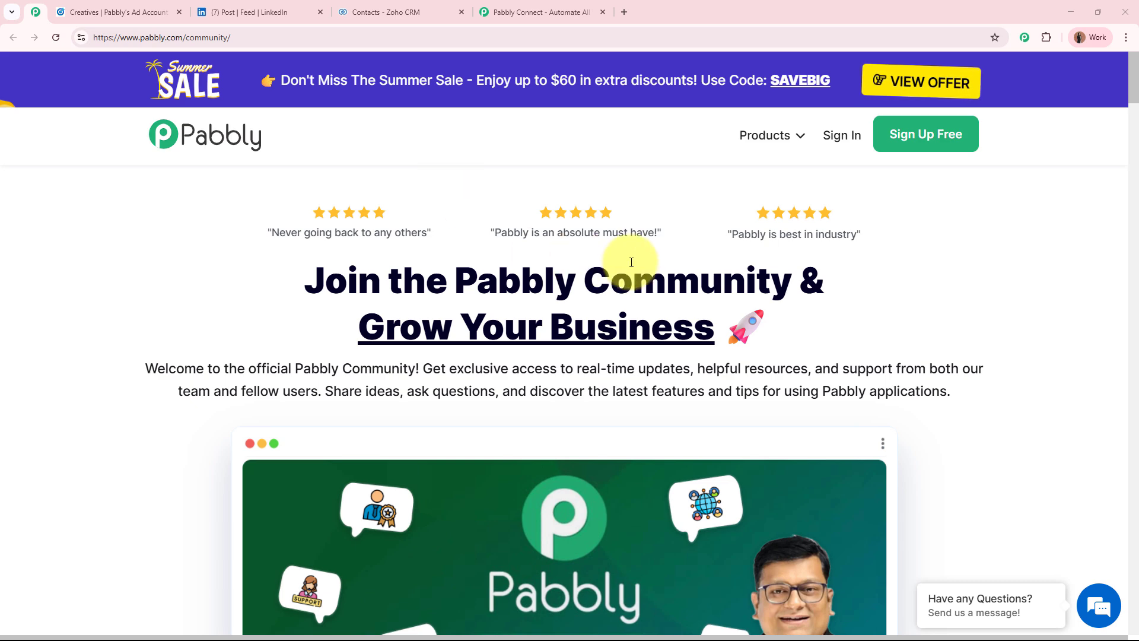
pyautogui.scroll(-15, 620, 262)
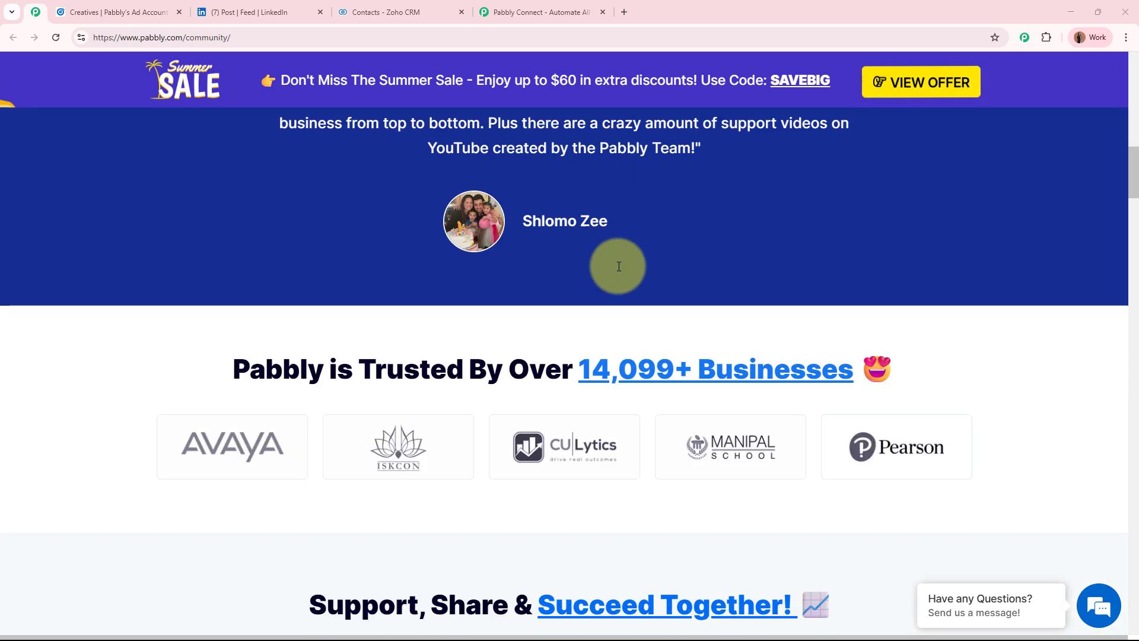
pyautogui.scroll(15, 617, 269)
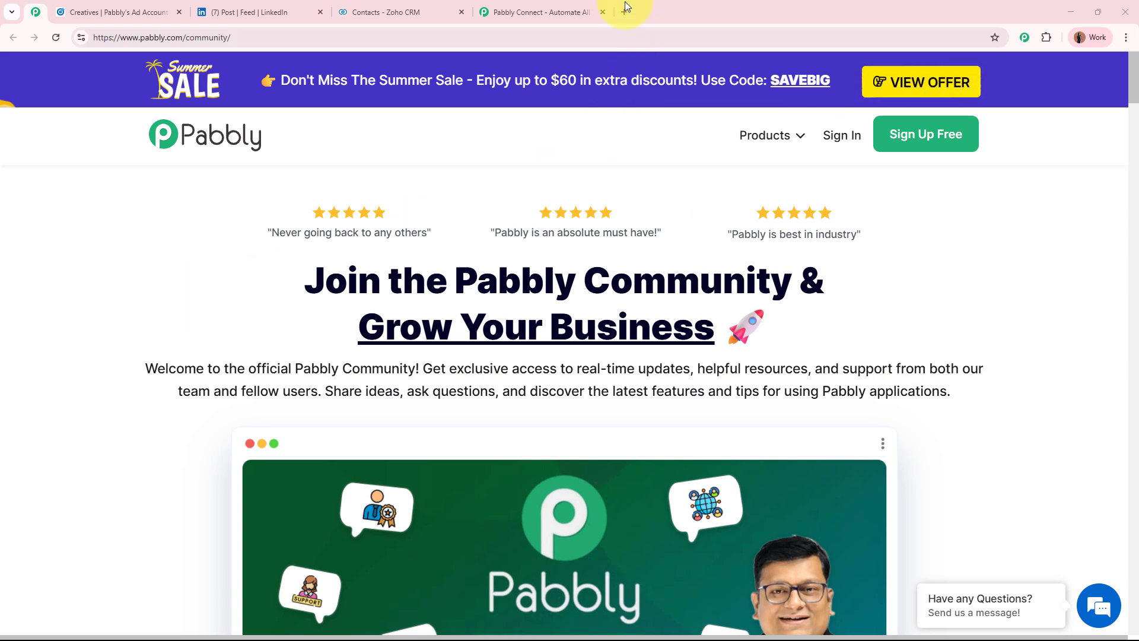
pyautogui.click(578, 11)
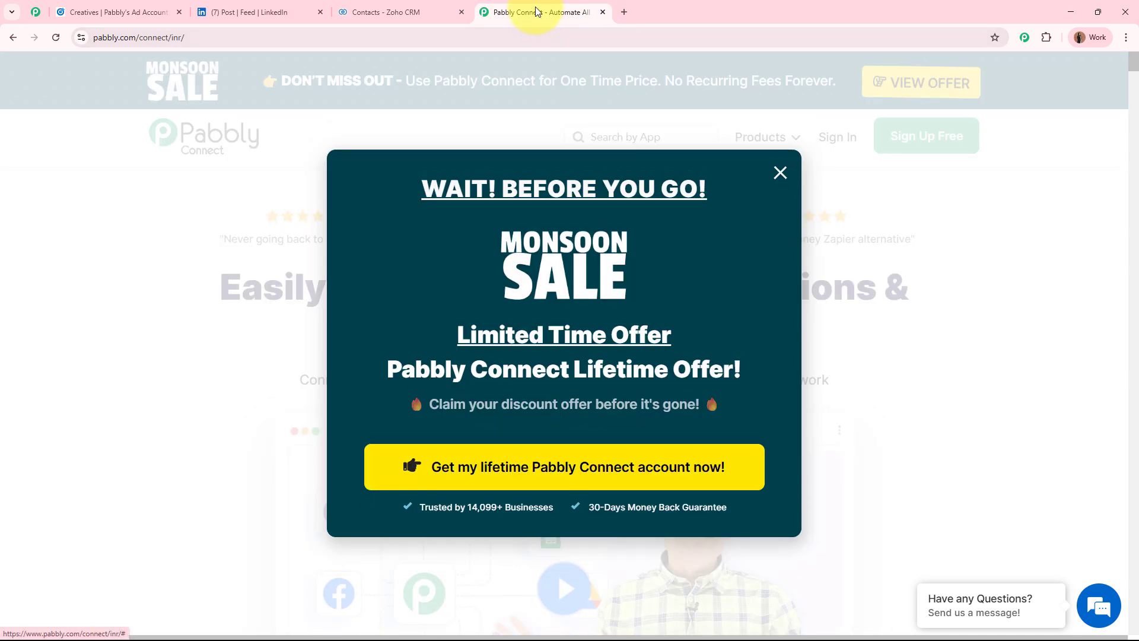
# Move the Pabbly Connect tab to second position, close the Monsoon Sale popup, and sign in
pyautogui.moveTo(483, 12); pyautogui.dragTo(131, 16)
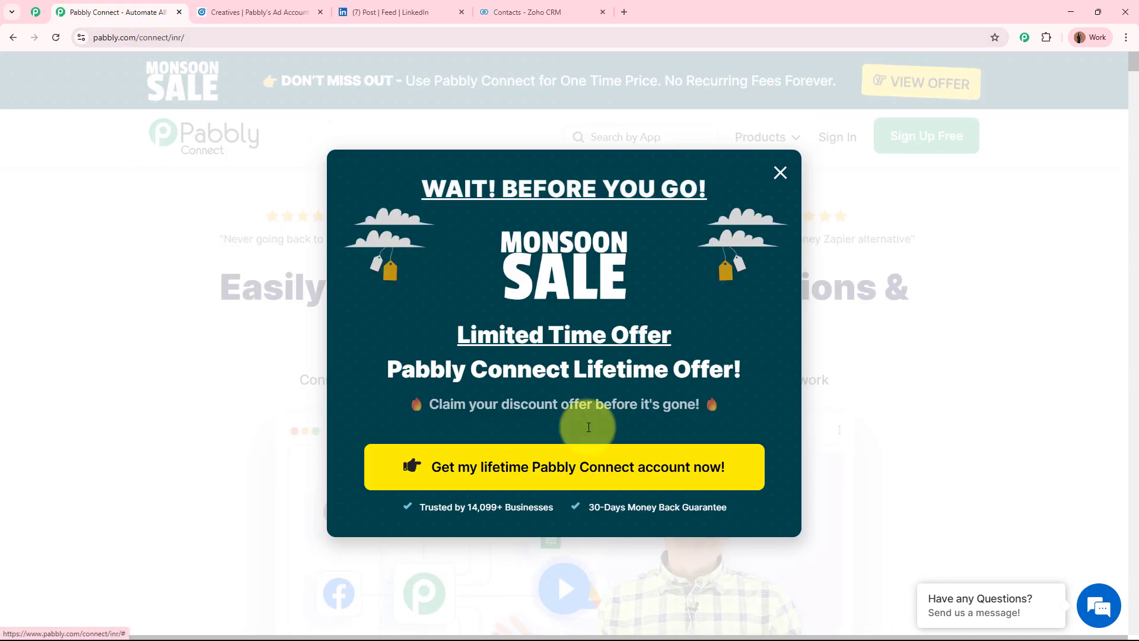
pyautogui.click(1027, 382)
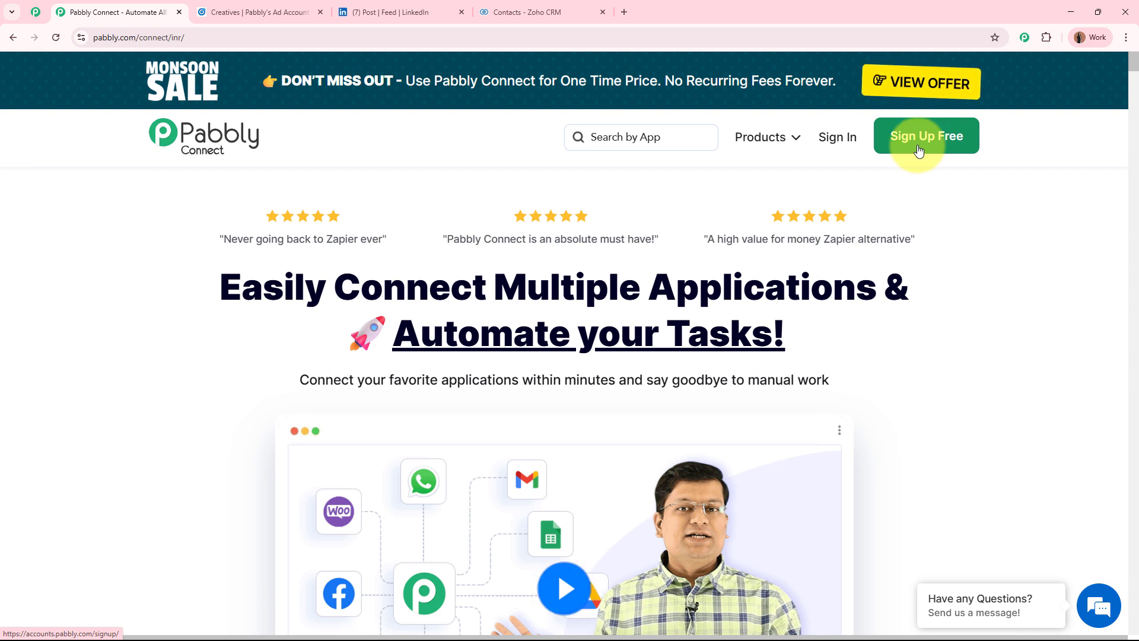
pyautogui.click(839, 140)
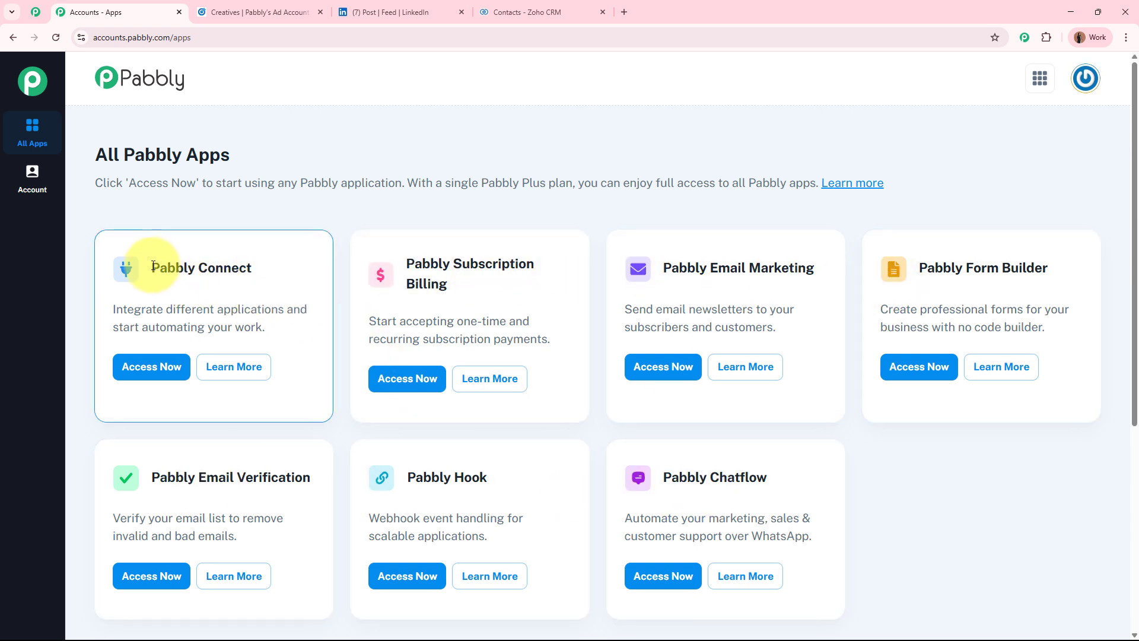
# Open Pabbly Connect via Access Now and choose Create Workflow on its dashboard
pyautogui.moveTo(152, 267); pyautogui.dragTo(276, 270)
pyautogui.click(276, 270)
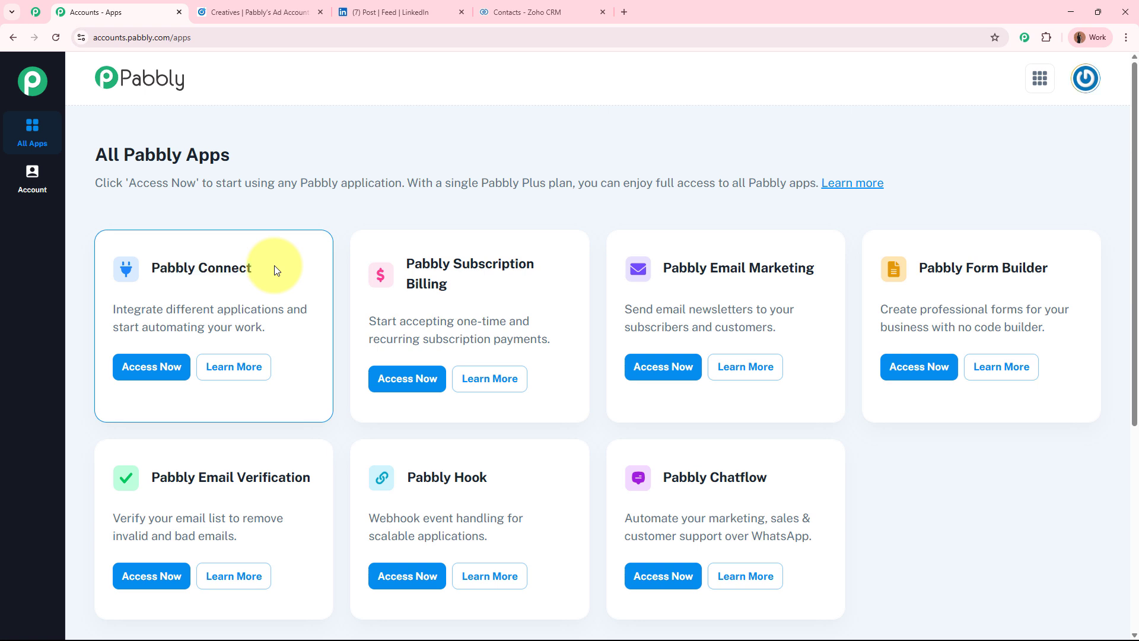
pyautogui.click(150, 367)
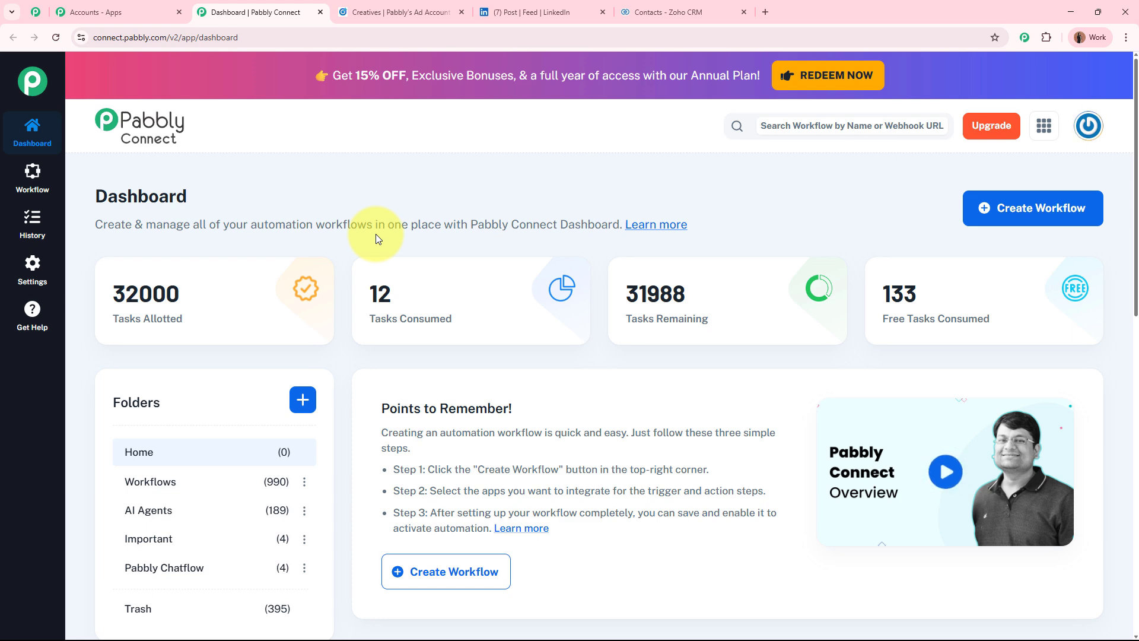
pyautogui.click(1044, 214)
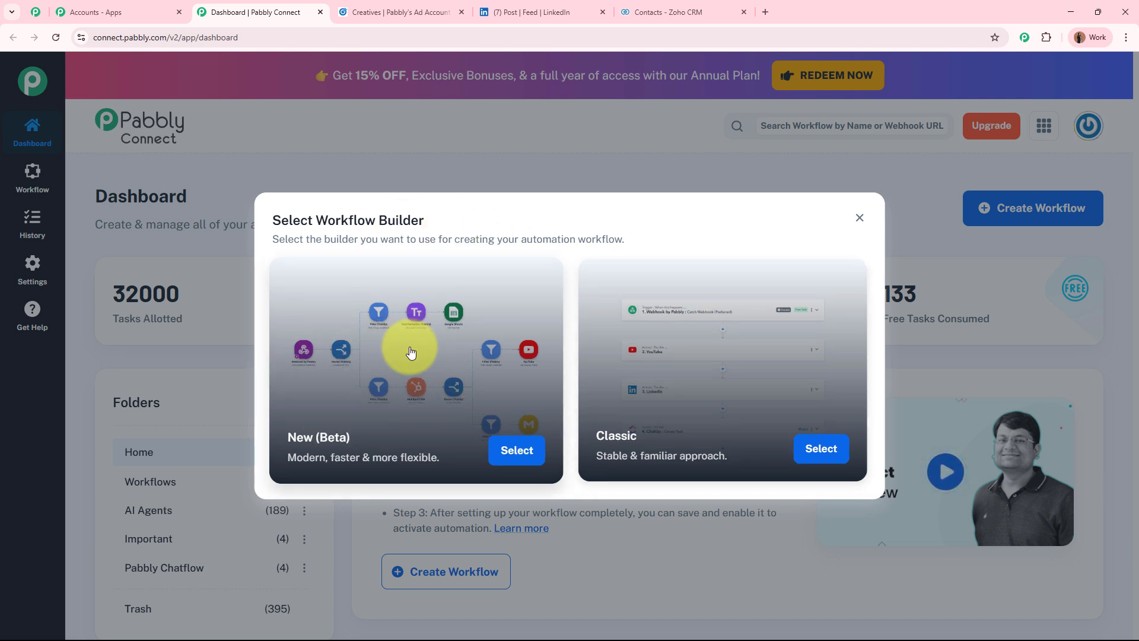
# Pick the New (Beta) builder, paste the LinkedIn-to-Zoho workflow name, and file it in Workflows
pyautogui.click(514, 452)
pyautogui.moveTo(436, 307); pyautogui.dragTo(341, 310)
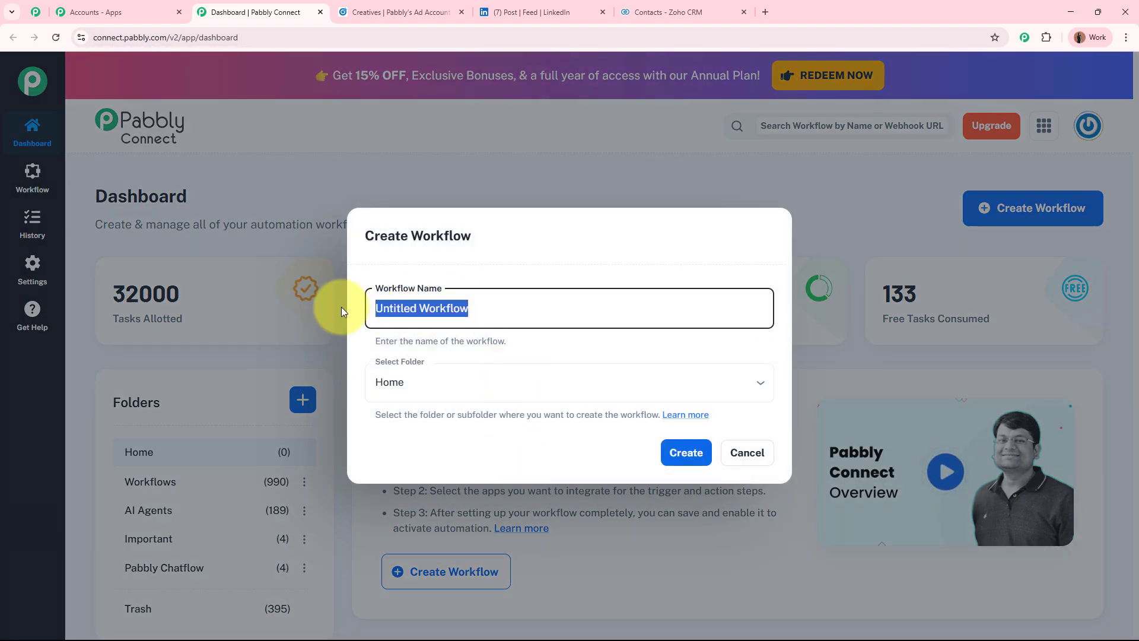
pyautogui.press('BackSpace')
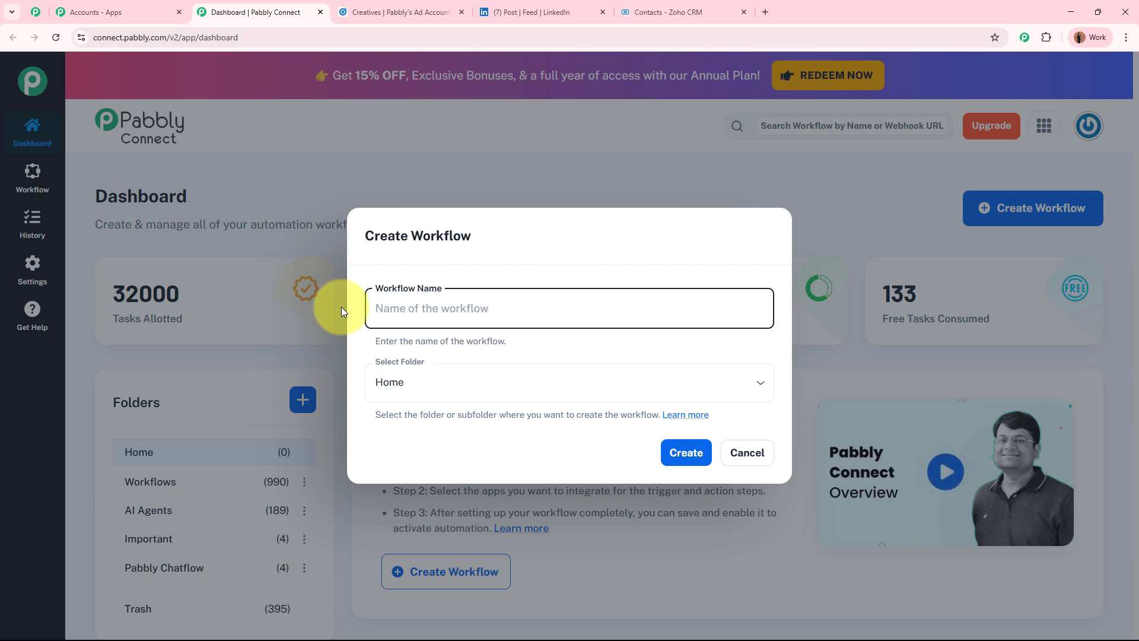
pyautogui.write('Capture Leads from LinkedIn Lead Ads to Zoho CRM')
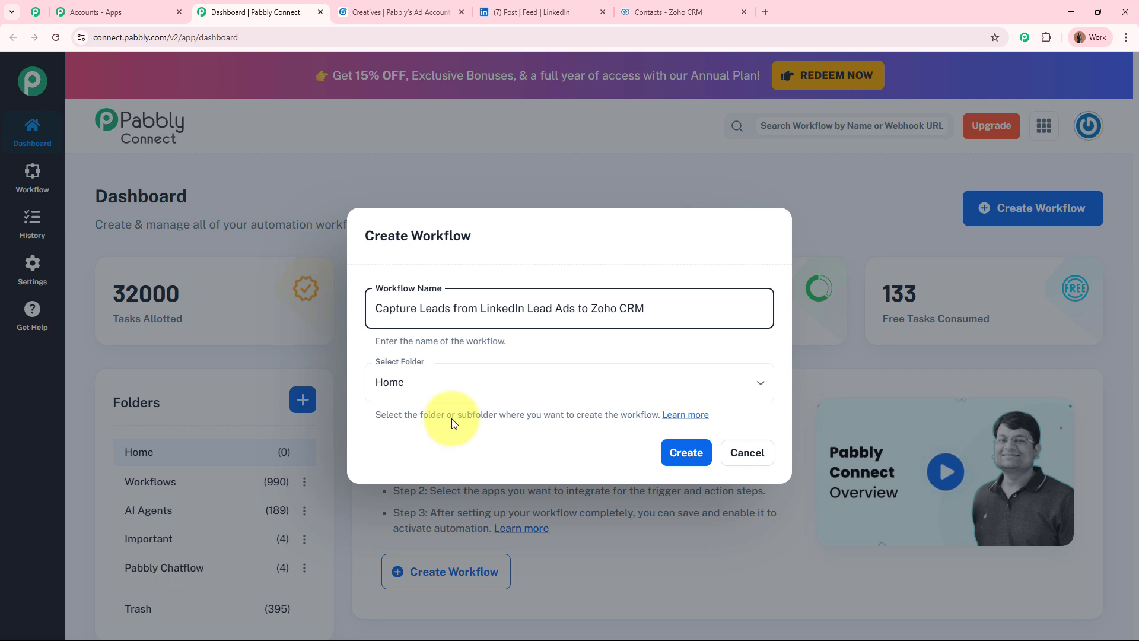
pyautogui.click(465, 399)
pyautogui.click(447, 451)
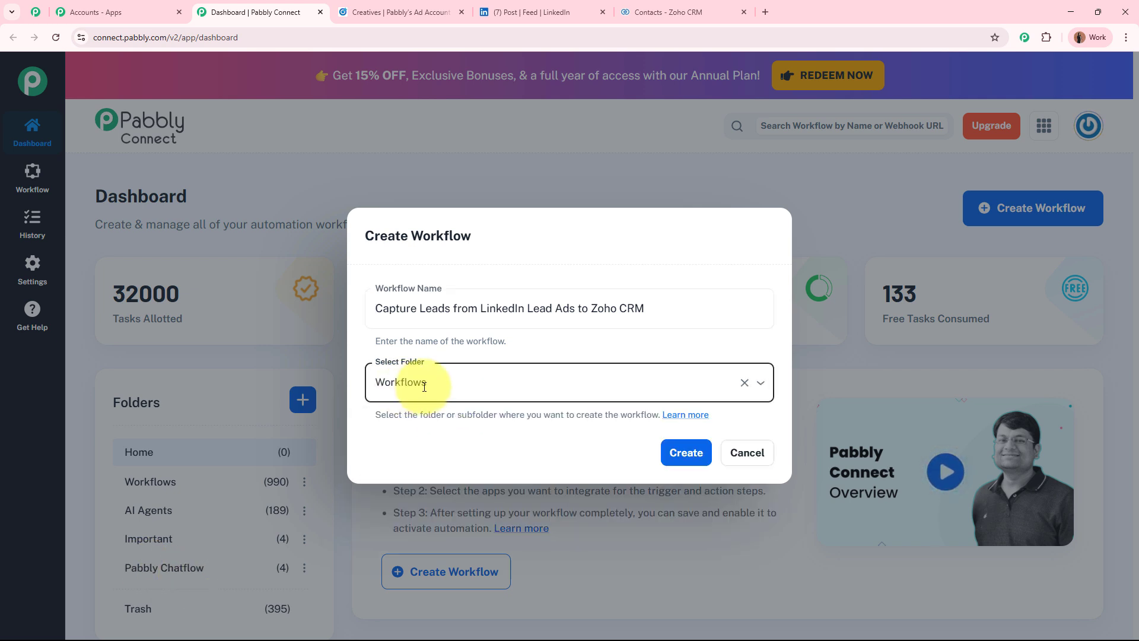
pyautogui.click(684, 452)
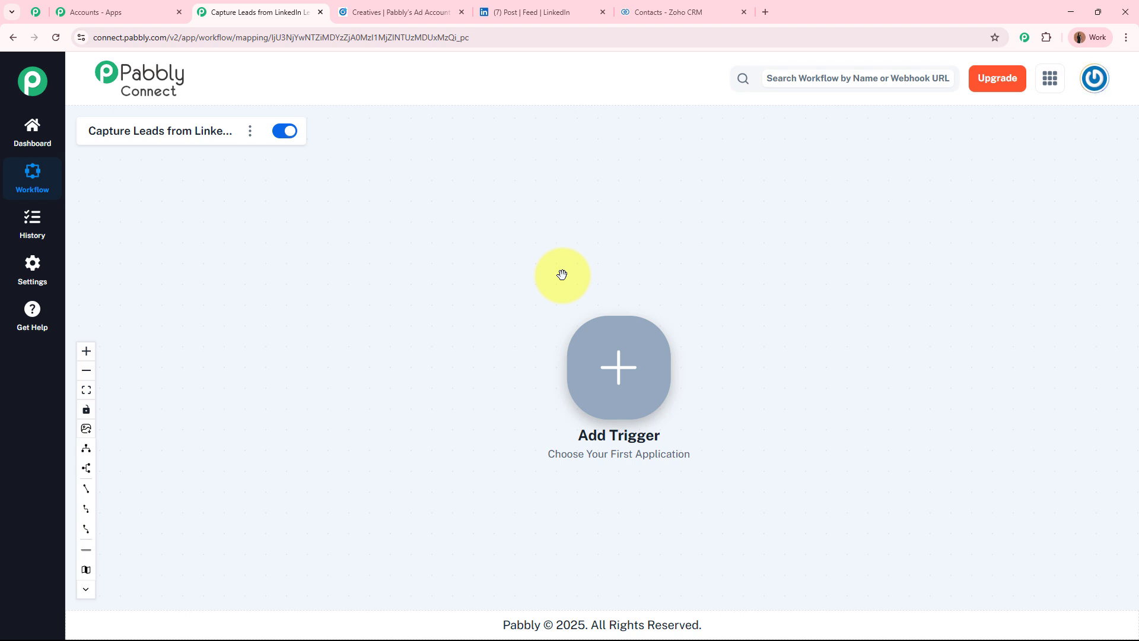
# Open Trigger Setup from the Add Trigger node to show the Choose App list
pyautogui.rightClick(636, 385)
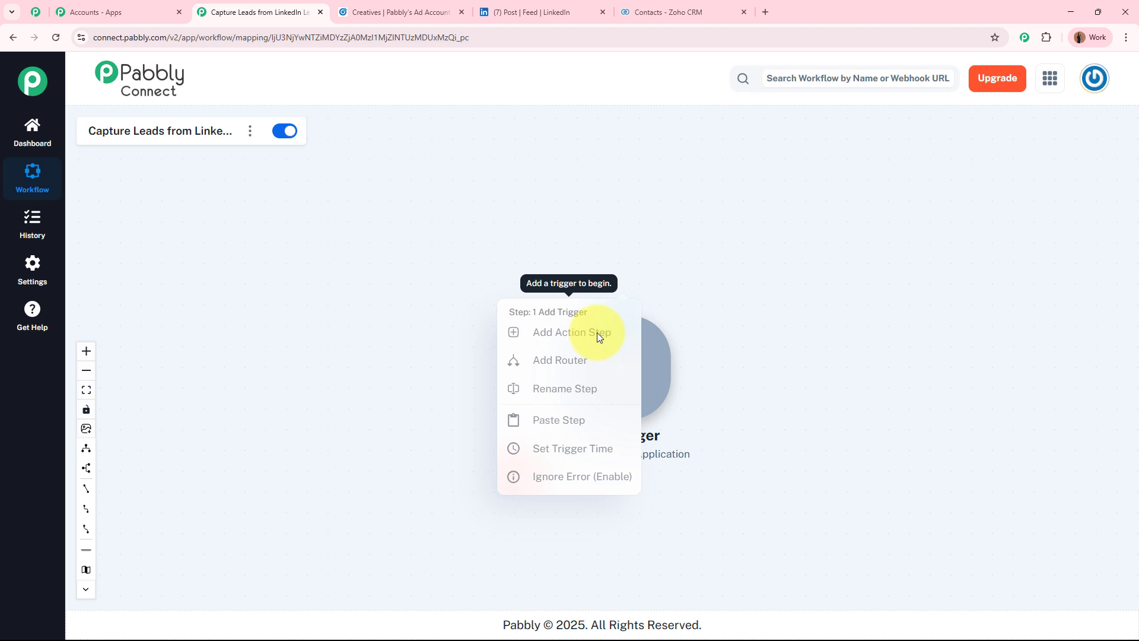
pyautogui.click(723, 226)
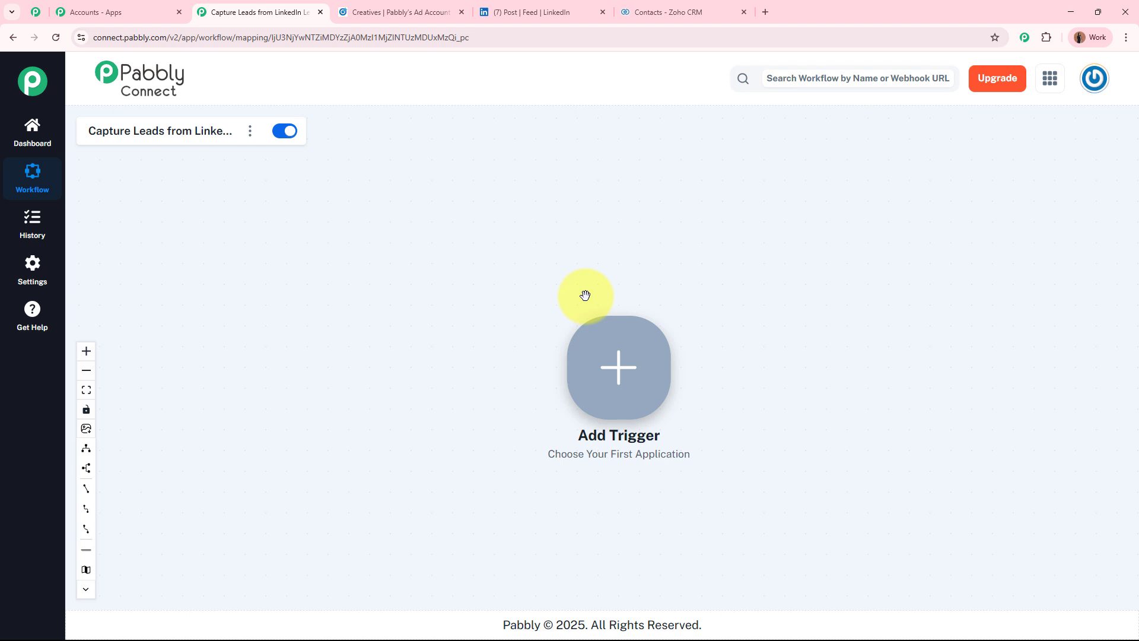
pyautogui.click(618, 383)
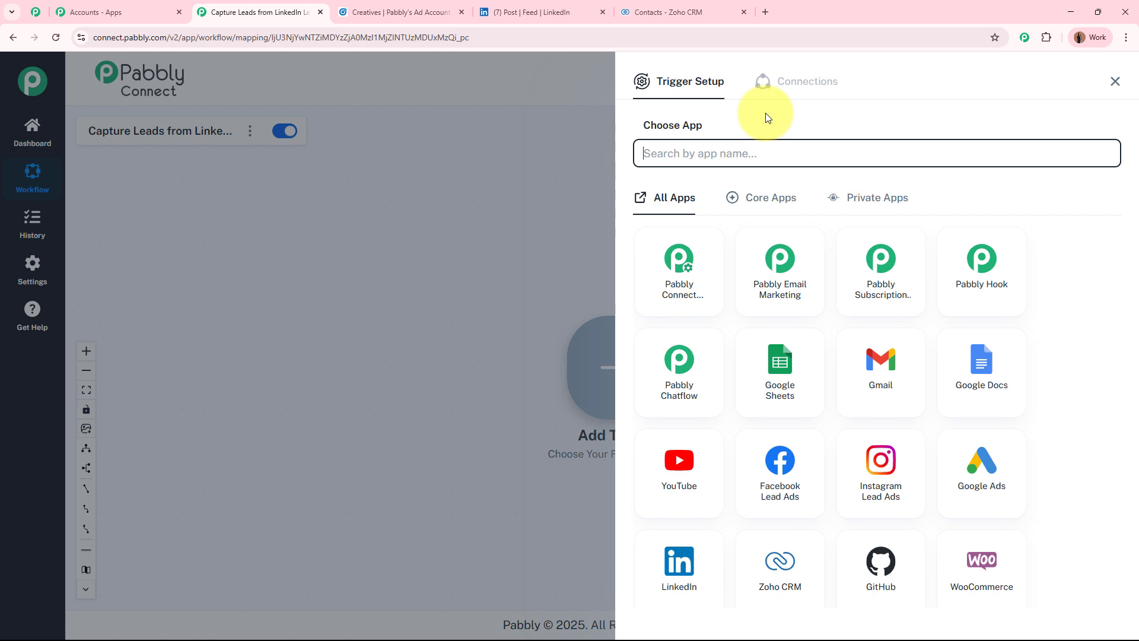
# Choose LinkedIn as the trigger app with the Lead Notifications event
pyautogui.write('LinkedIn')
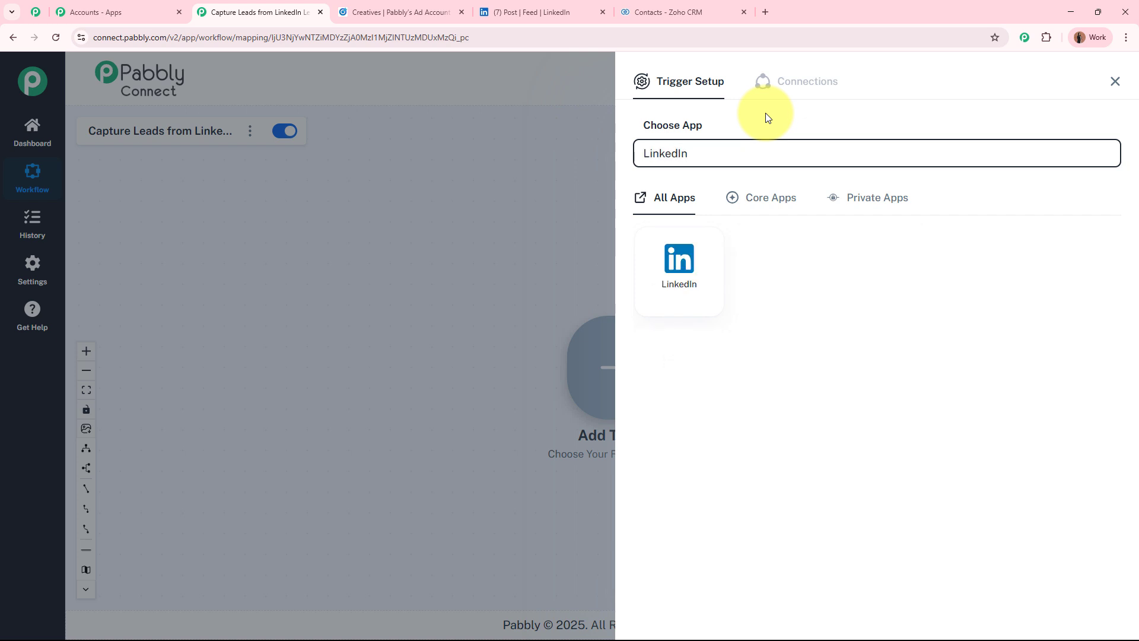
pyautogui.click(537, 12)
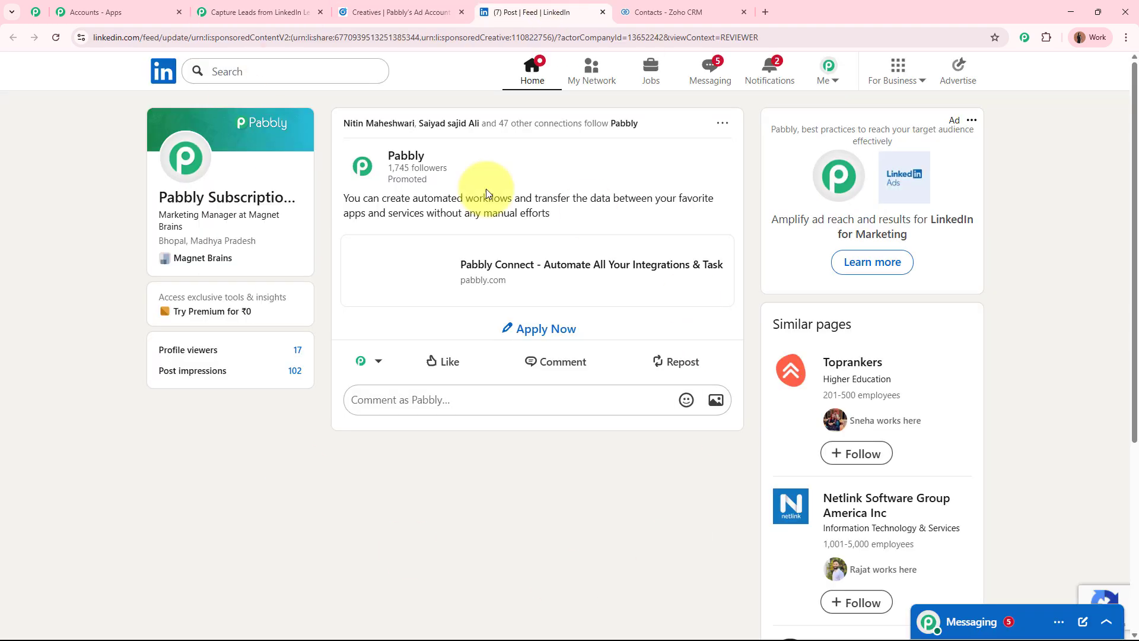
pyautogui.click(280, 11)
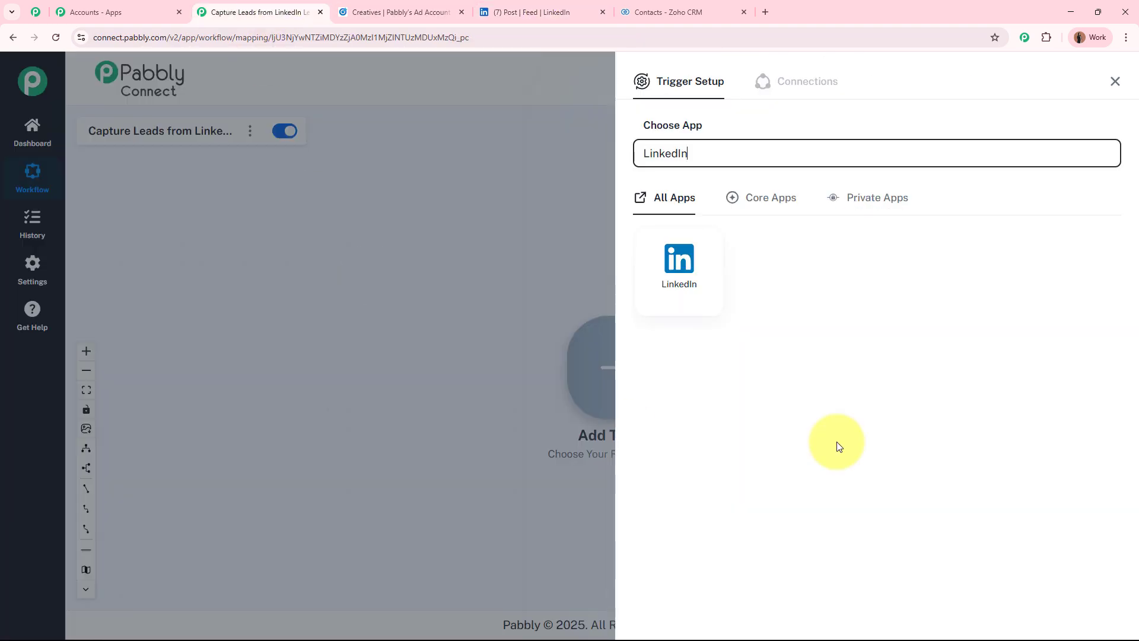
pyautogui.click(692, 298)
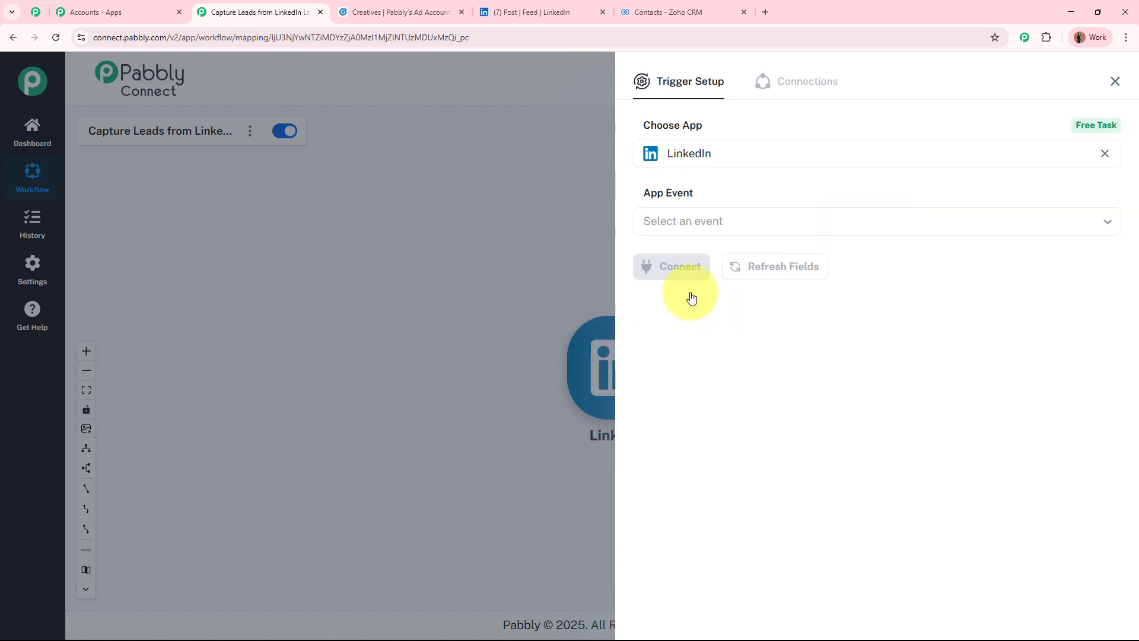
pyautogui.click(714, 224)
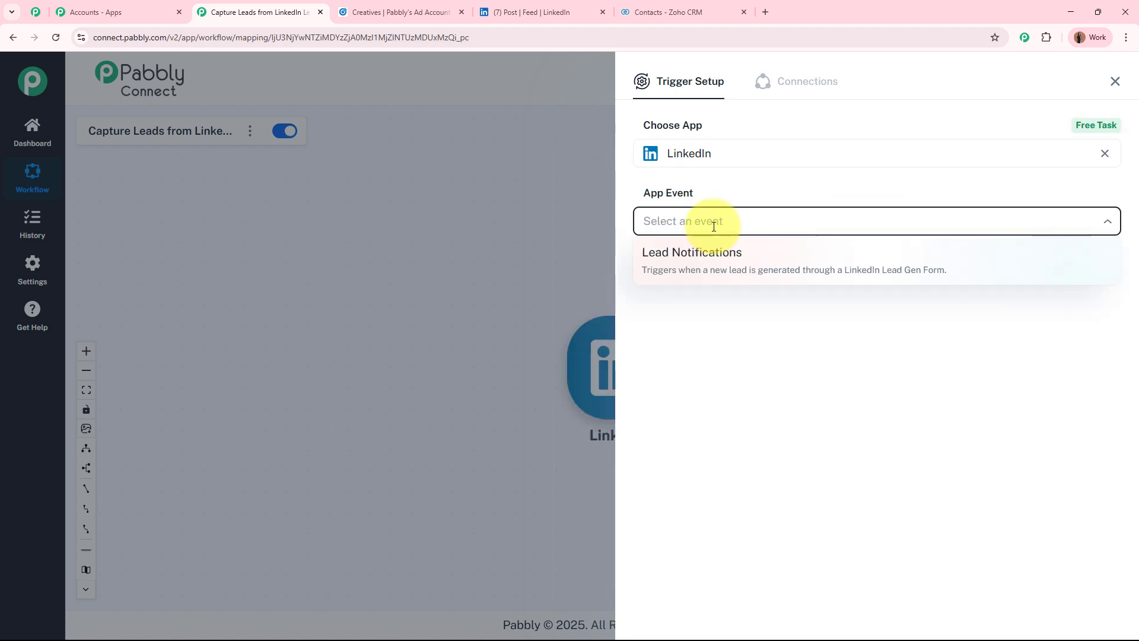
pyautogui.click(725, 263)
# Add and authorize a new LinkedIn connection named LinkedIn #16
pyautogui.click(698, 270)
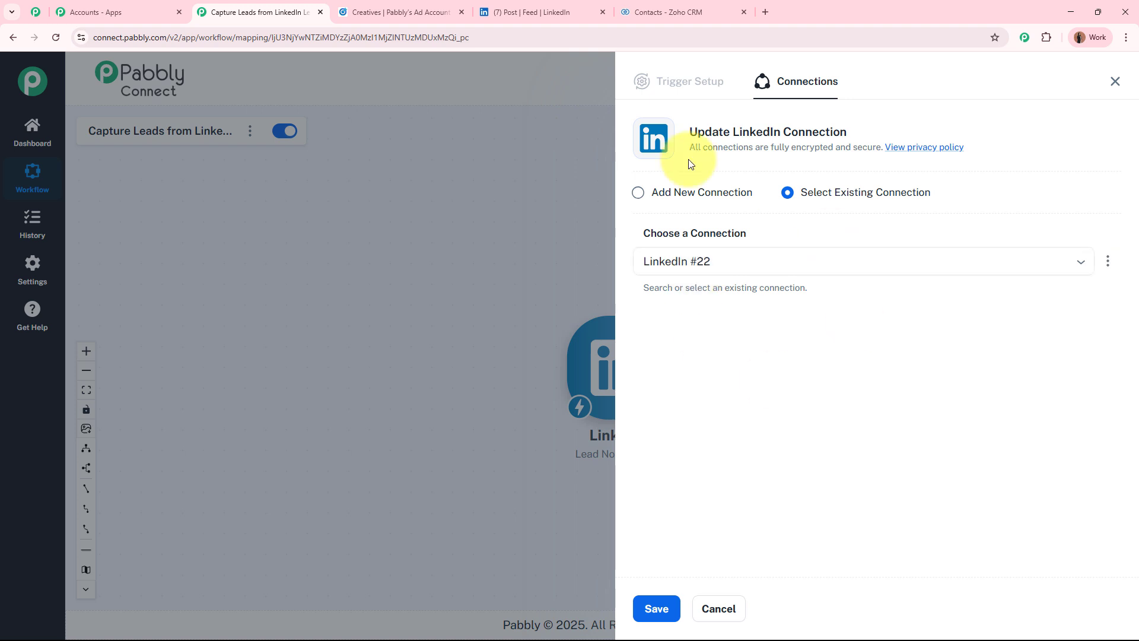
pyautogui.click(638, 194)
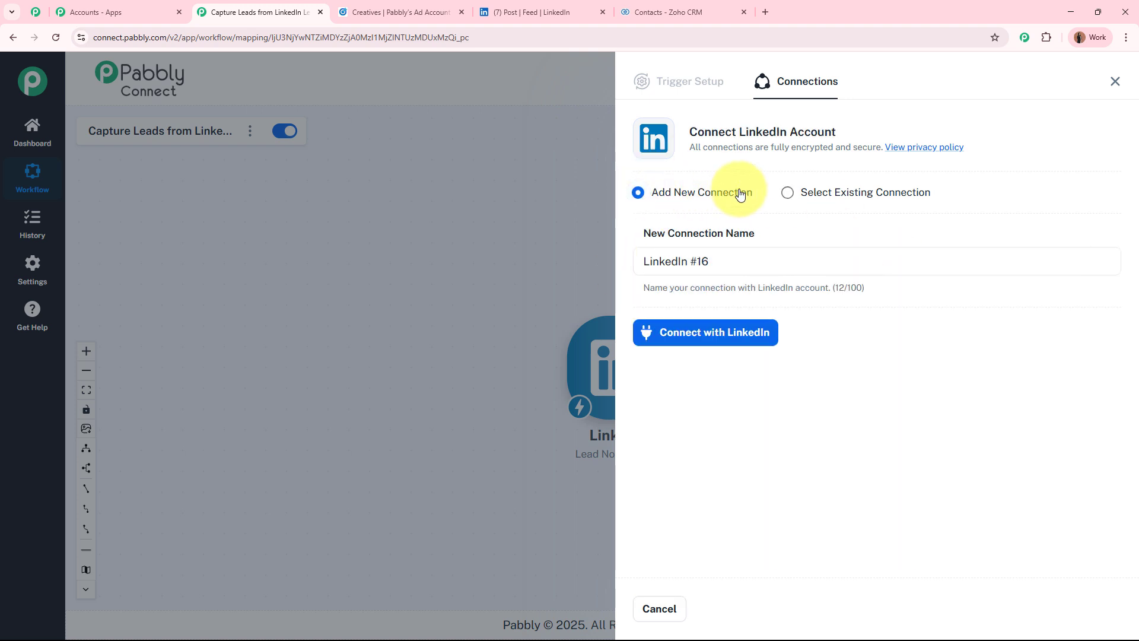
pyautogui.click(730, 345)
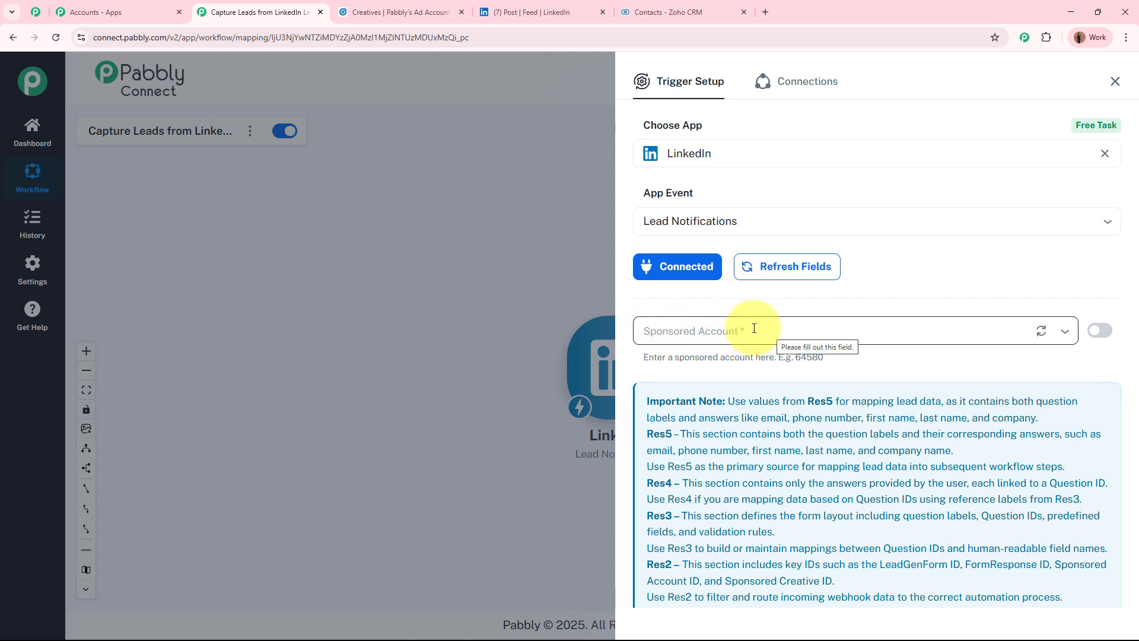
# Set Sponsored Account to Pabbly's Ad Account, as confirmed in Campaign Manager
pyautogui.click(541, 10)
pyautogui.click(385, 14)
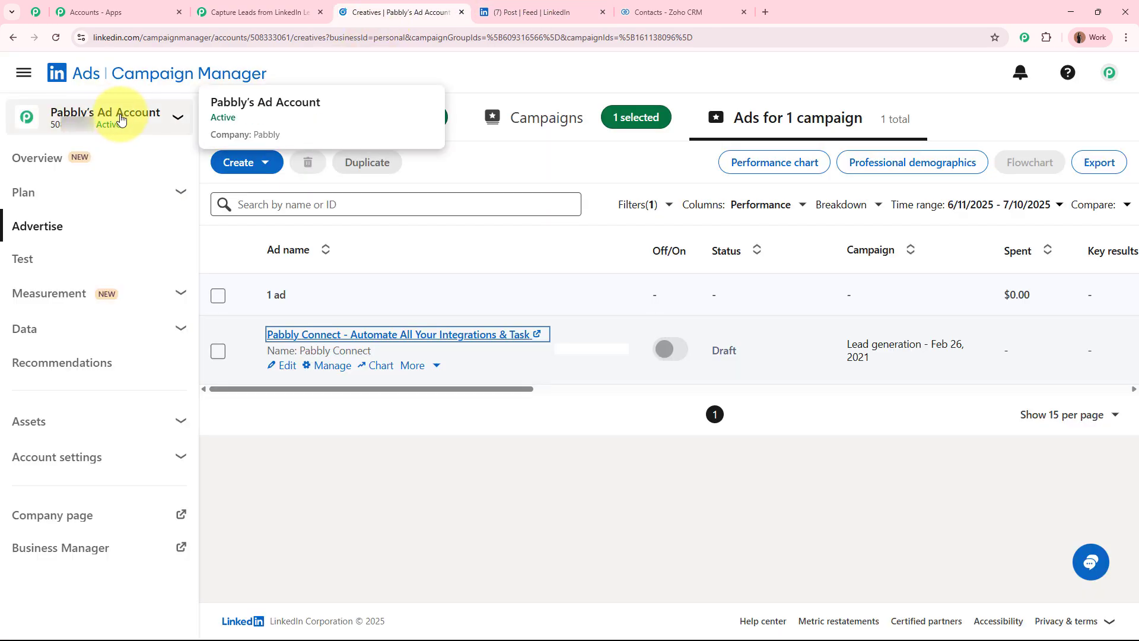
pyautogui.click(253, 12)
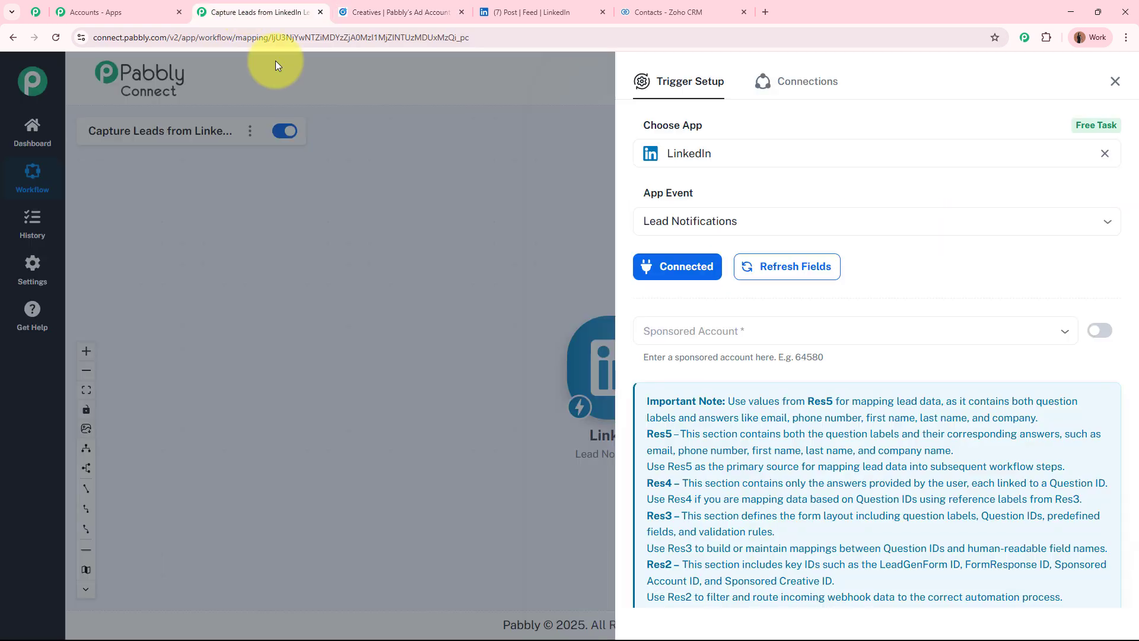
pyautogui.click(736, 330)
pyautogui.click(857, 327)
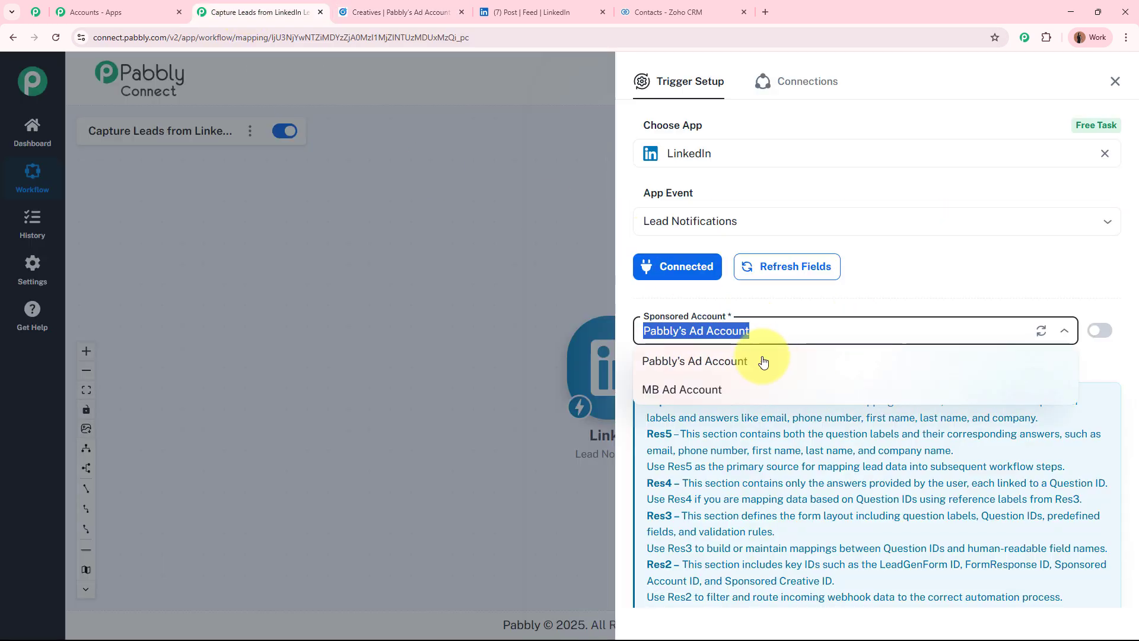
pyautogui.click(737, 363)
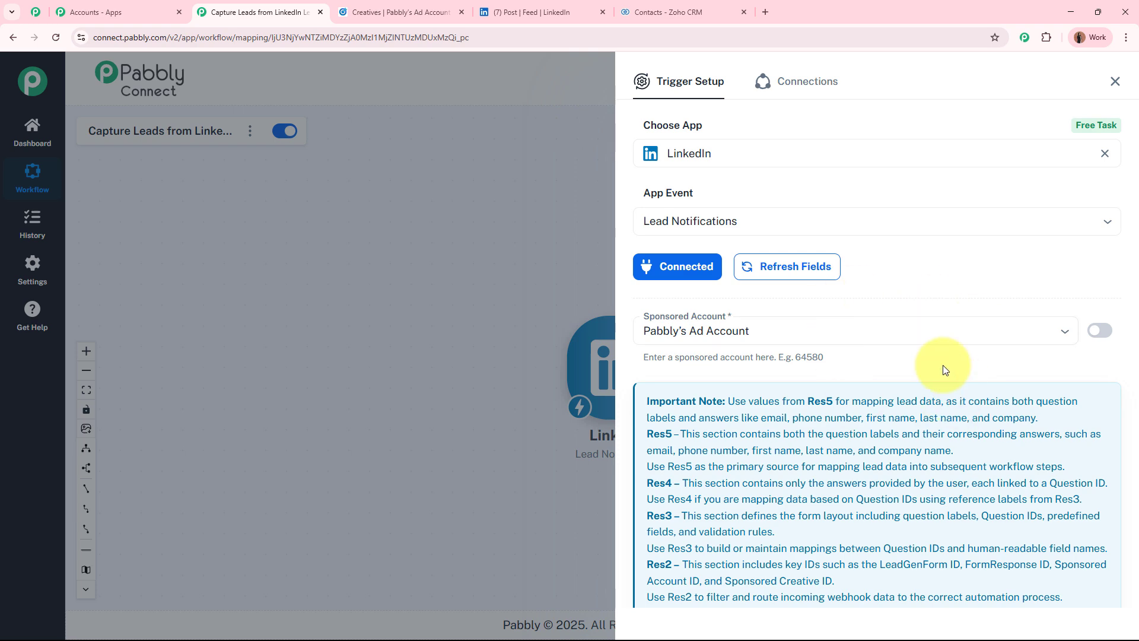
# Save the trigger and send a test request so it waits for a webhook response
pyautogui.scroll(-3, 945, 369)
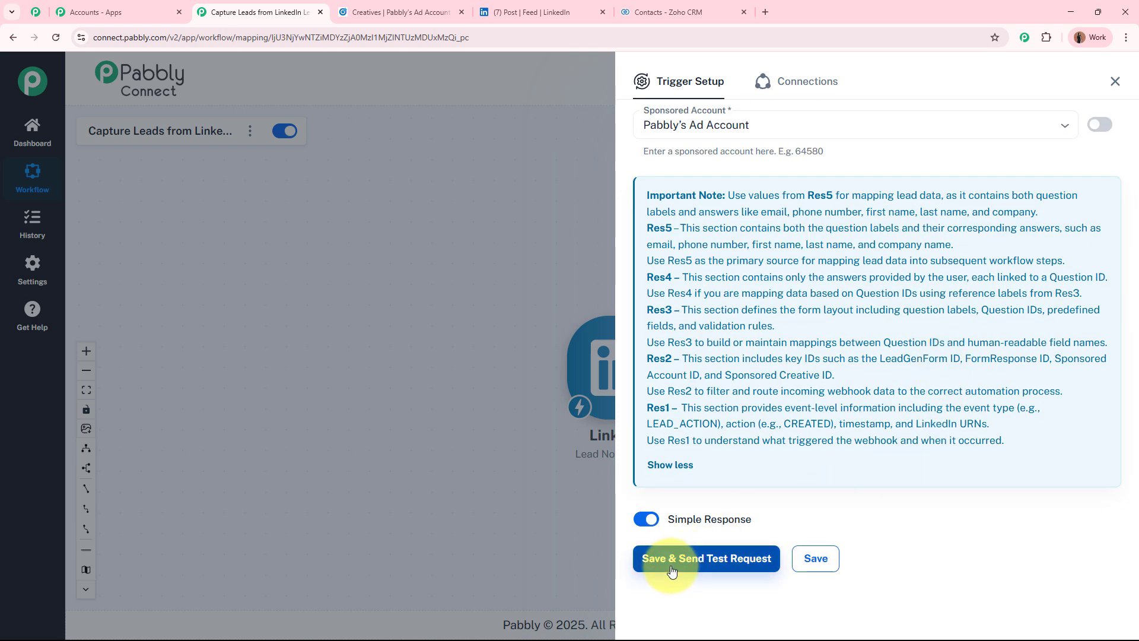
pyautogui.click(741, 565)
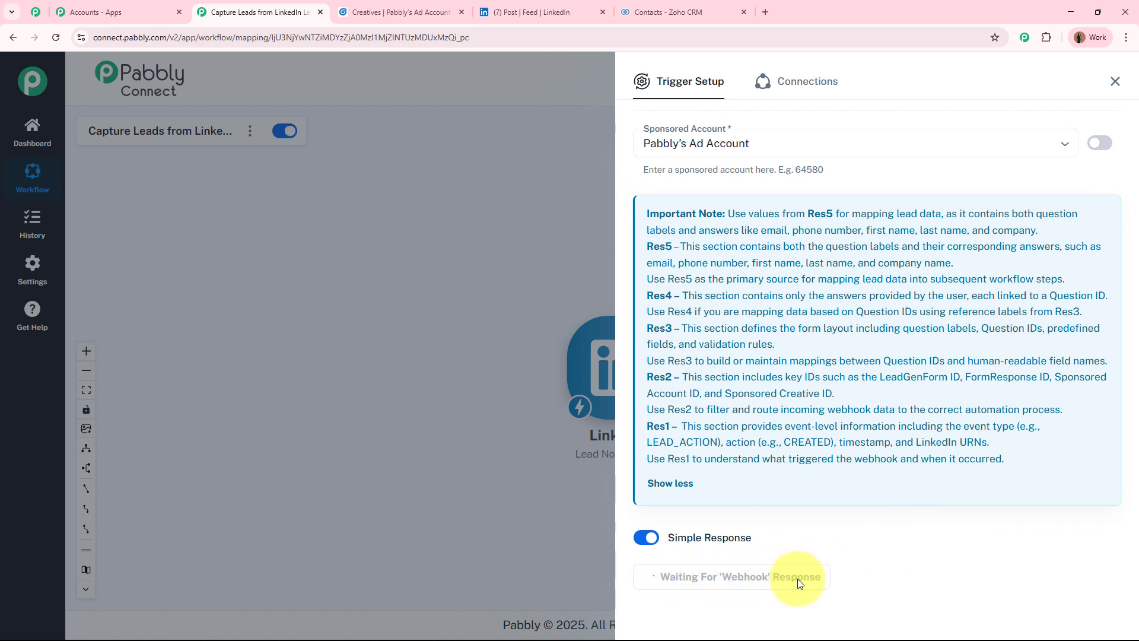
pyautogui.scroll(5, 949, 551)
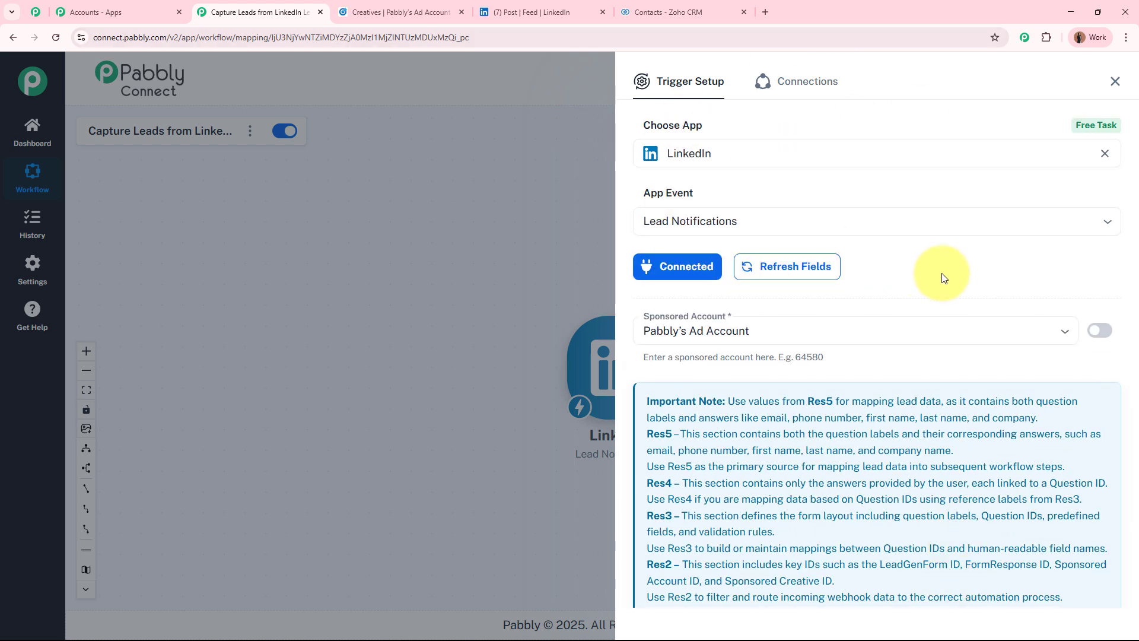
pyautogui.click(575, 11)
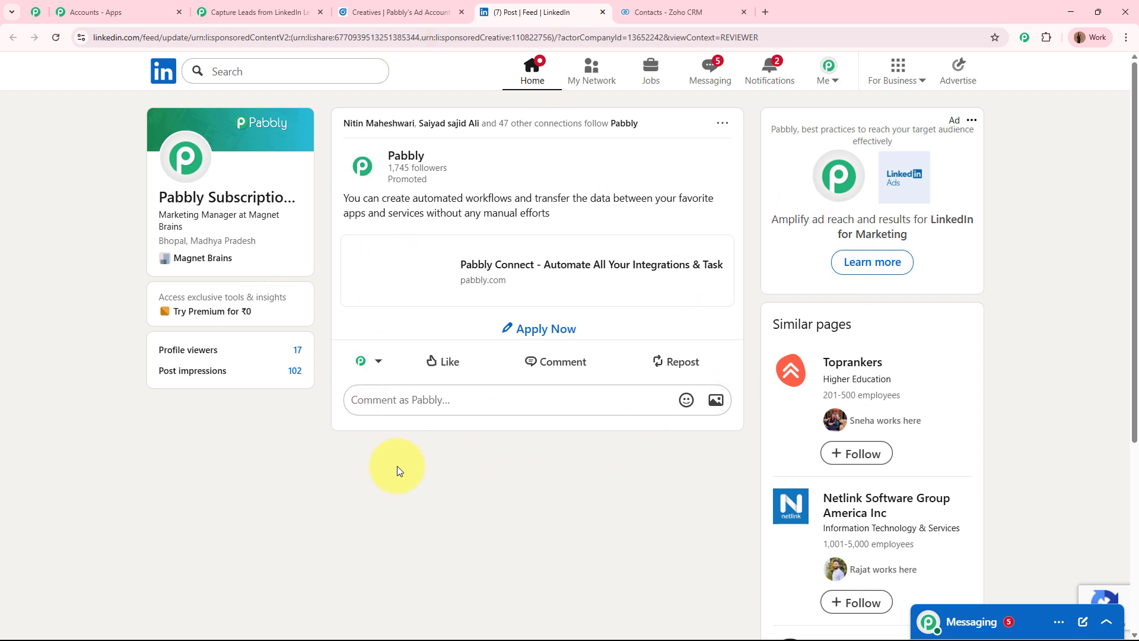
pyautogui.click(234, 11)
pyautogui.scroll(-3, 879, 522)
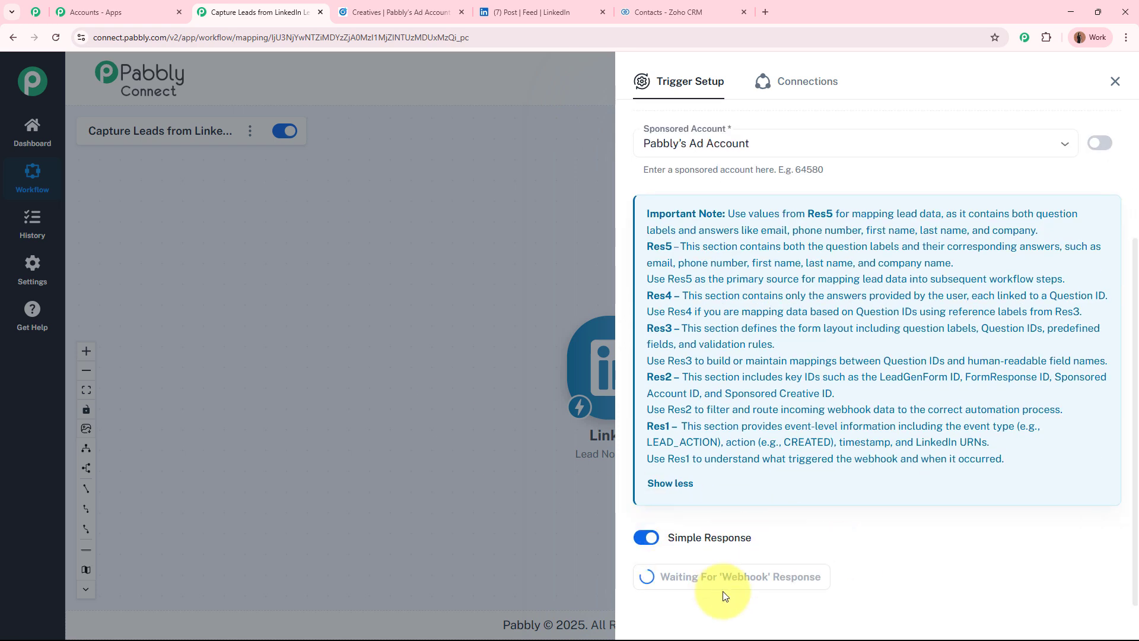
pyautogui.scroll(4, 725, 593)
# Open the lead form from the Pabbly sponsored post on LinkedIn
pyautogui.click(514, 5)
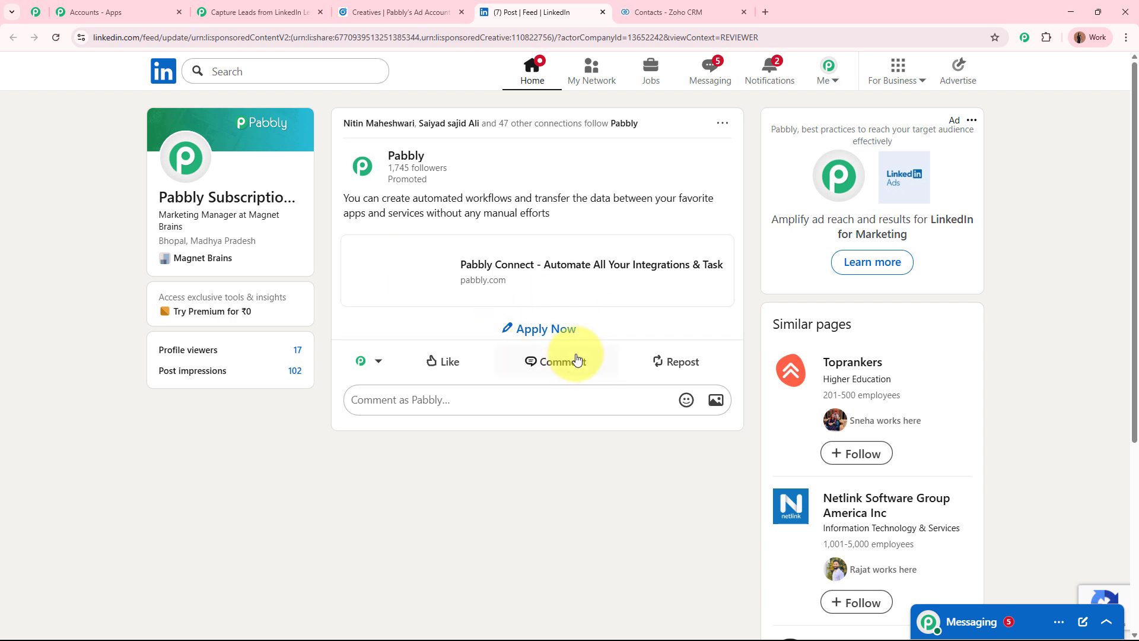
pyautogui.click(558, 334)
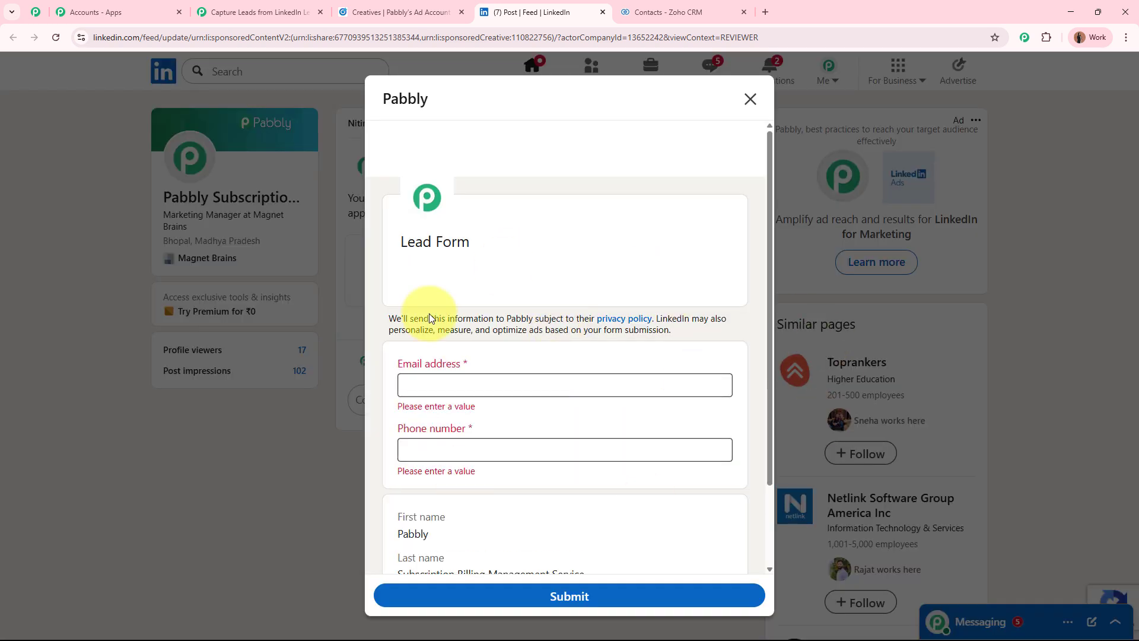
pyautogui.scroll(-2, 562, 329)
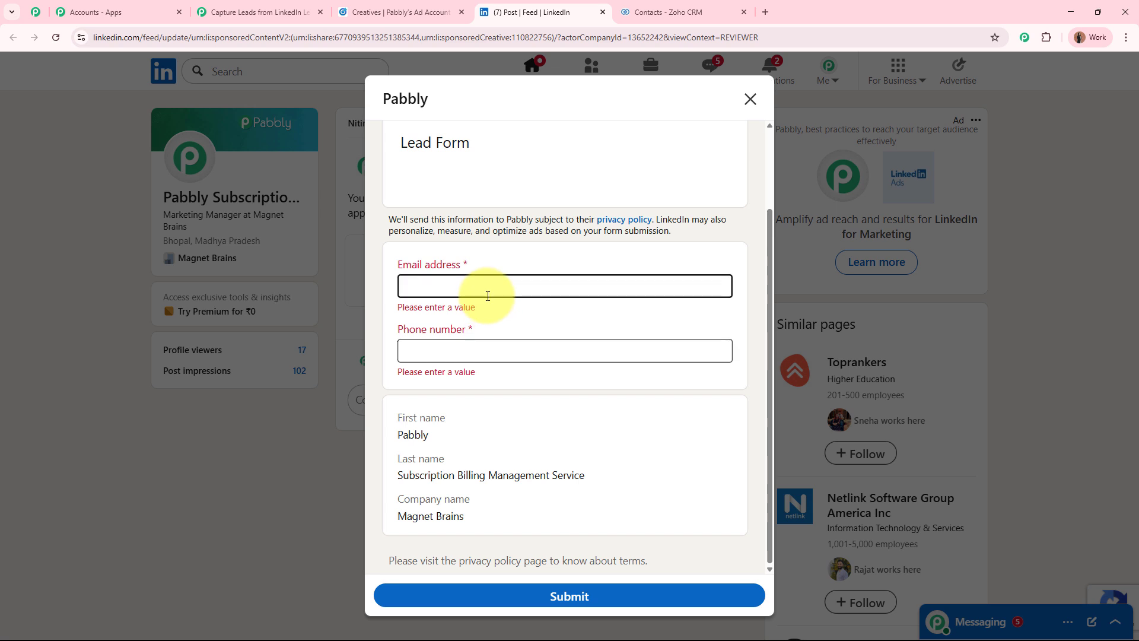
# Highlight the prefilled first name, last name and company name (Magnet Brains) fields
pyautogui.moveTo(396, 420); pyautogui.dragTo(460, 419)
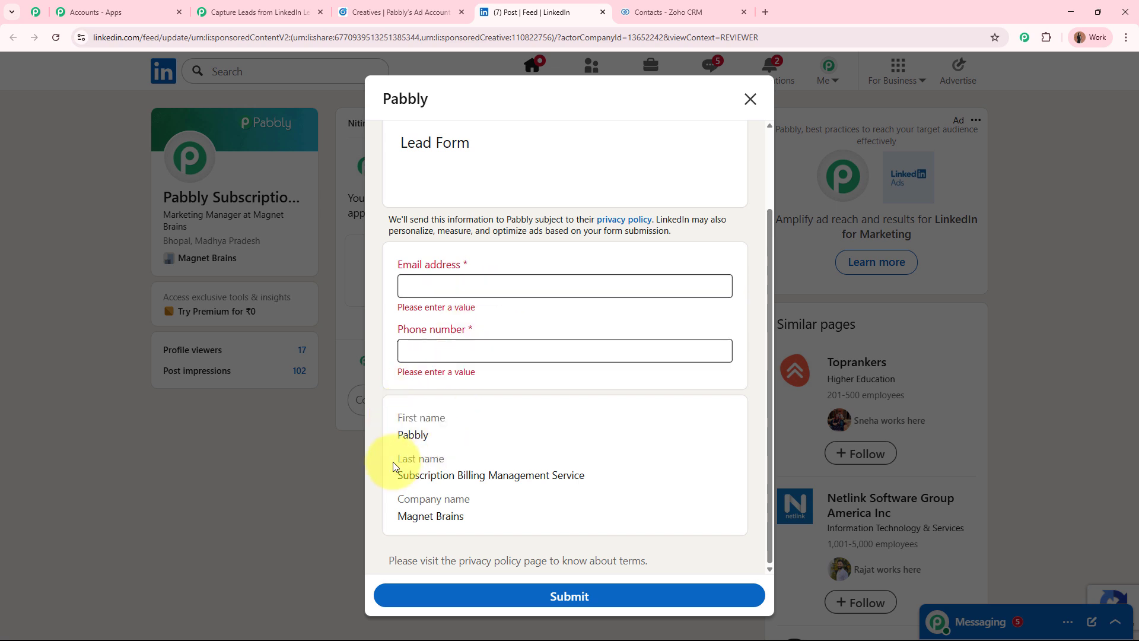
pyautogui.moveTo(393, 460); pyautogui.dragTo(443, 459)
pyautogui.moveTo(397, 499); pyautogui.dragTo(495, 503)
pyautogui.moveTo(398, 435); pyautogui.dragTo(424, 434)
pyautogui.moveTo(399, 474); pyautogui.dragTo(587, 475)
pyautogui.moveTo(399, 517); pyautogui.dragTo(530, 513)
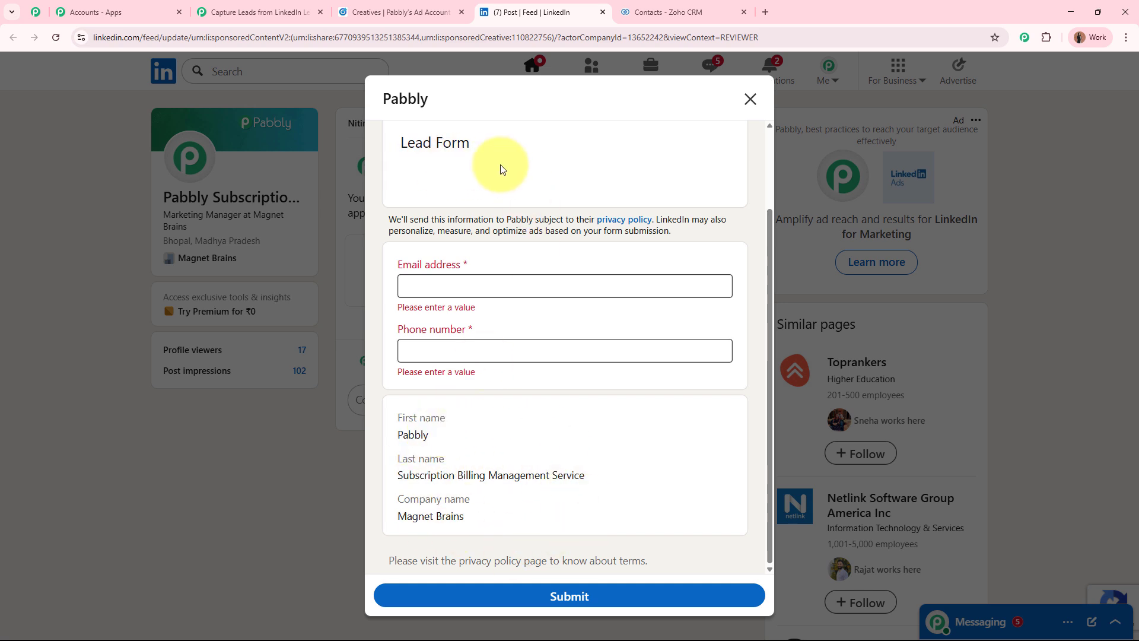
# Fill the lead form's e-mail and phone fields with test values and submit it
pyautogui.click(490, 286)
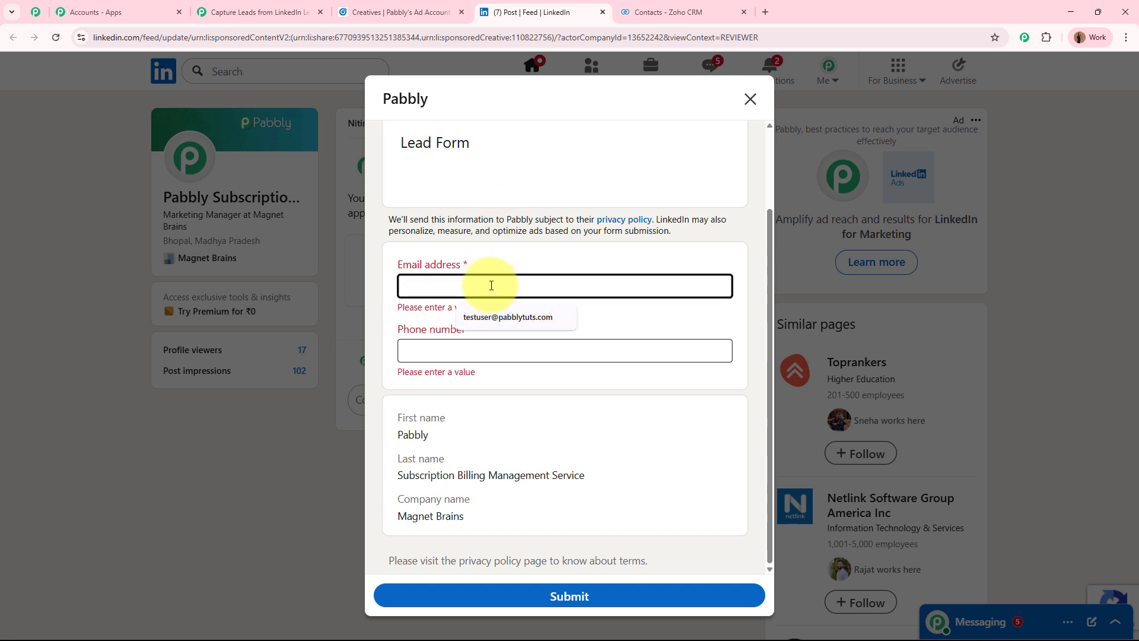
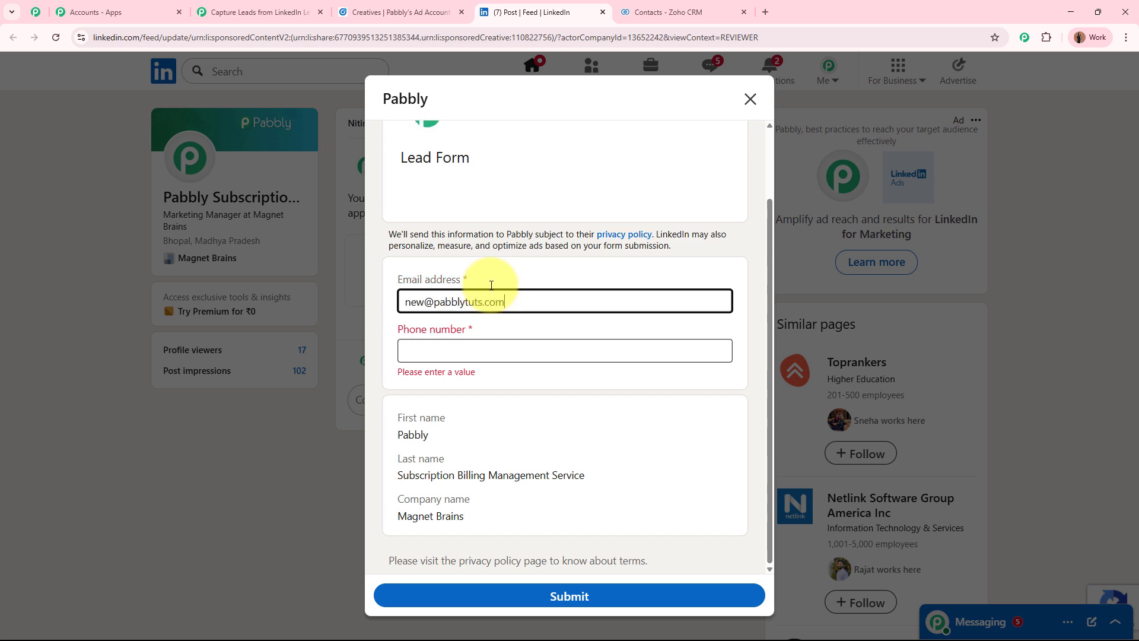
pyautogui.click(472, 352)
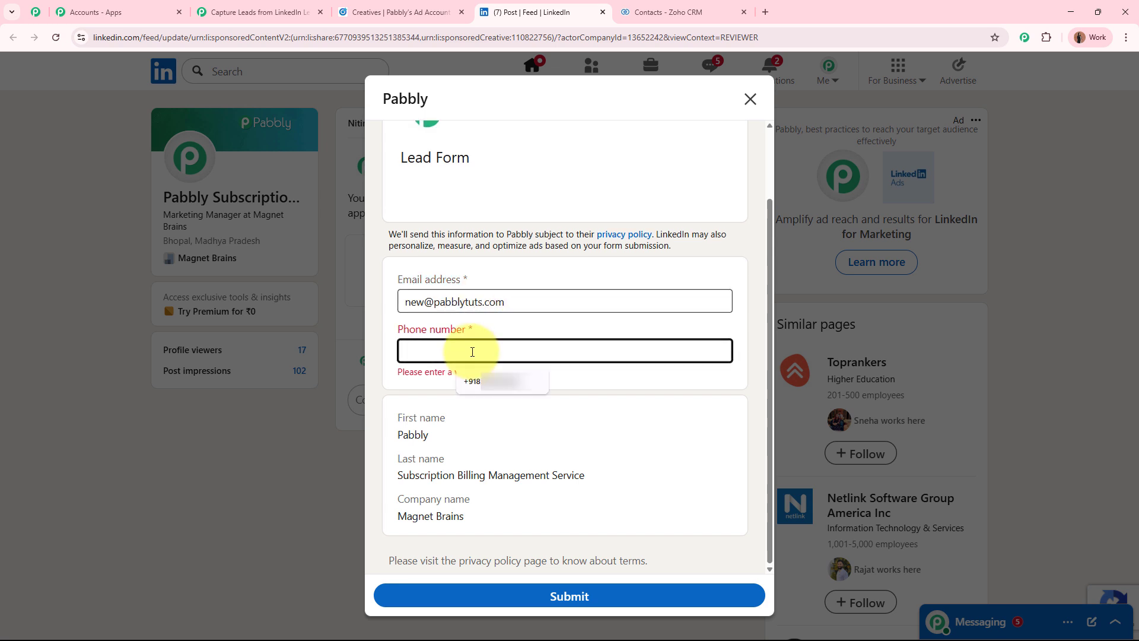
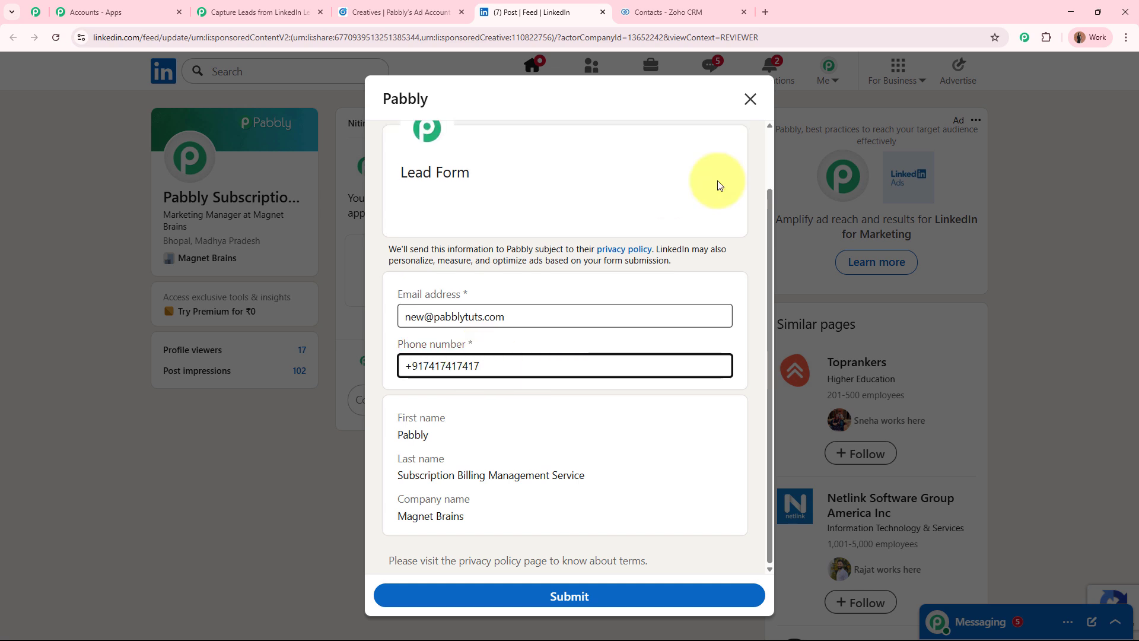
pyautogui.click(574, 594)
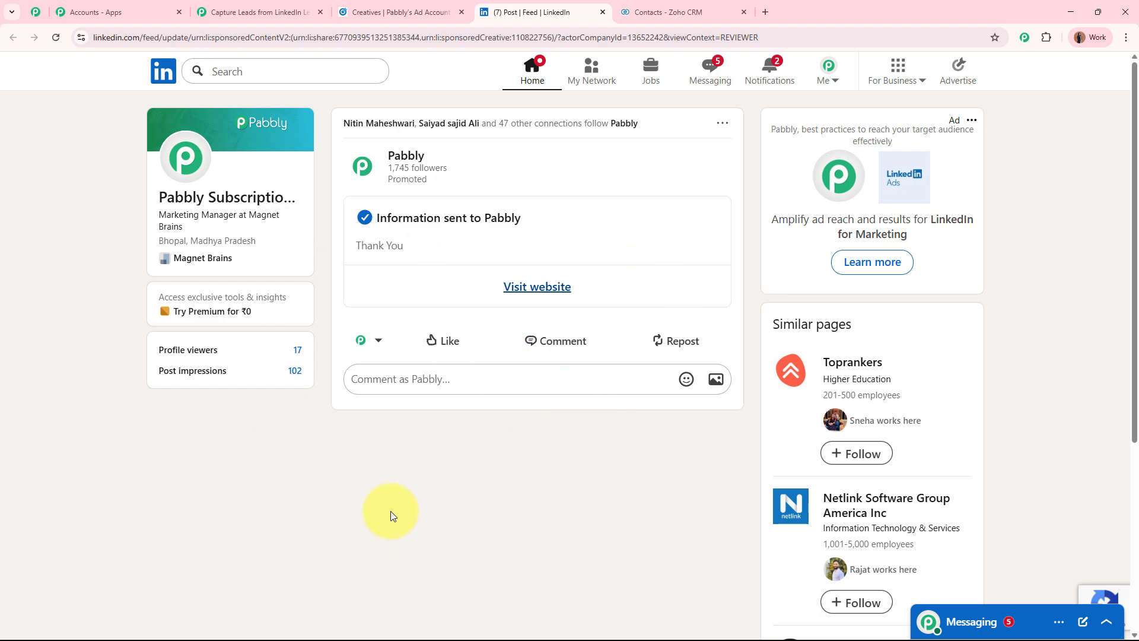
# Review the lead captured as Response A in the trigger test, then close Trigger Setup
pyautogui.click(263, 10)
pyautogui.scroll(-5, 842, 463)
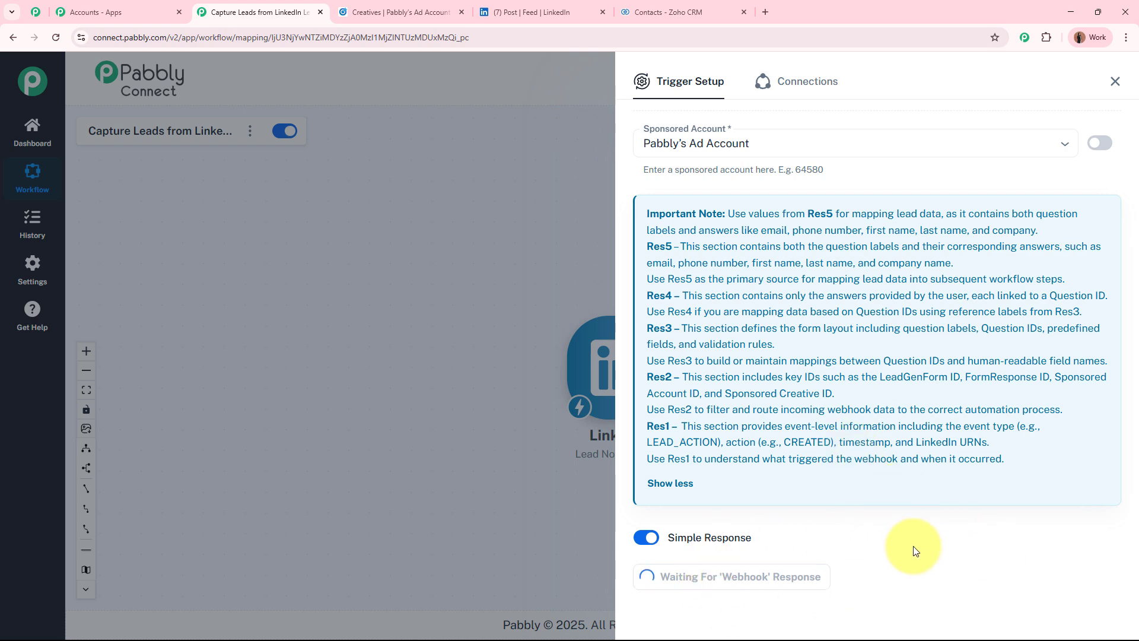
pyautogui.scroll(-2, 912, 540)
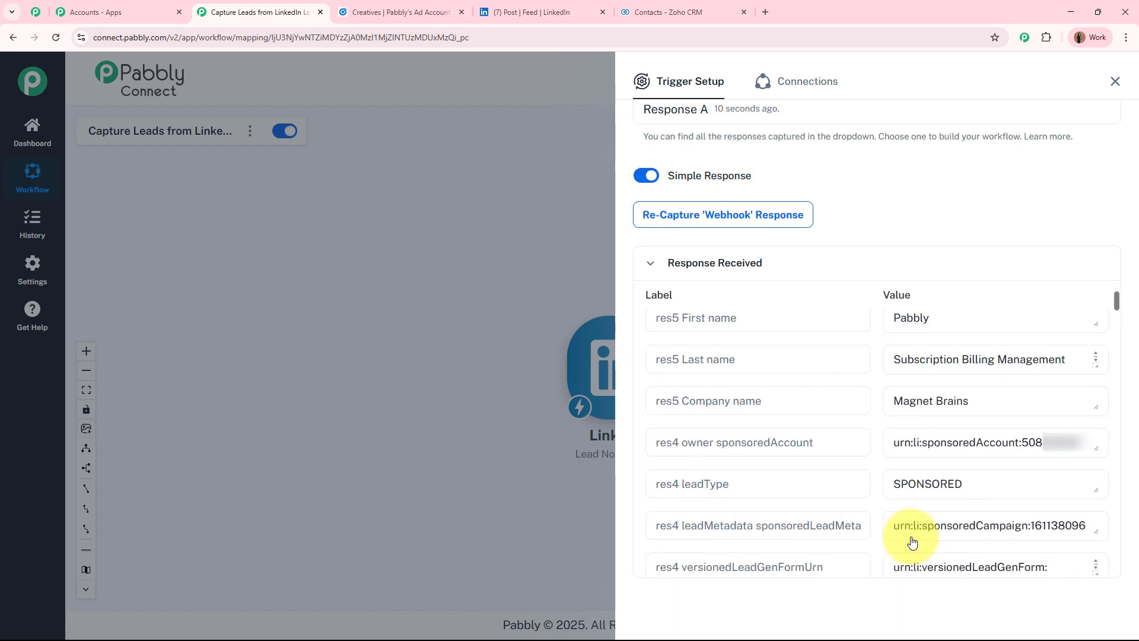
pyautogui.scroll(2, 908, 534)
pyautogui.scroll(-2, 955, 287)
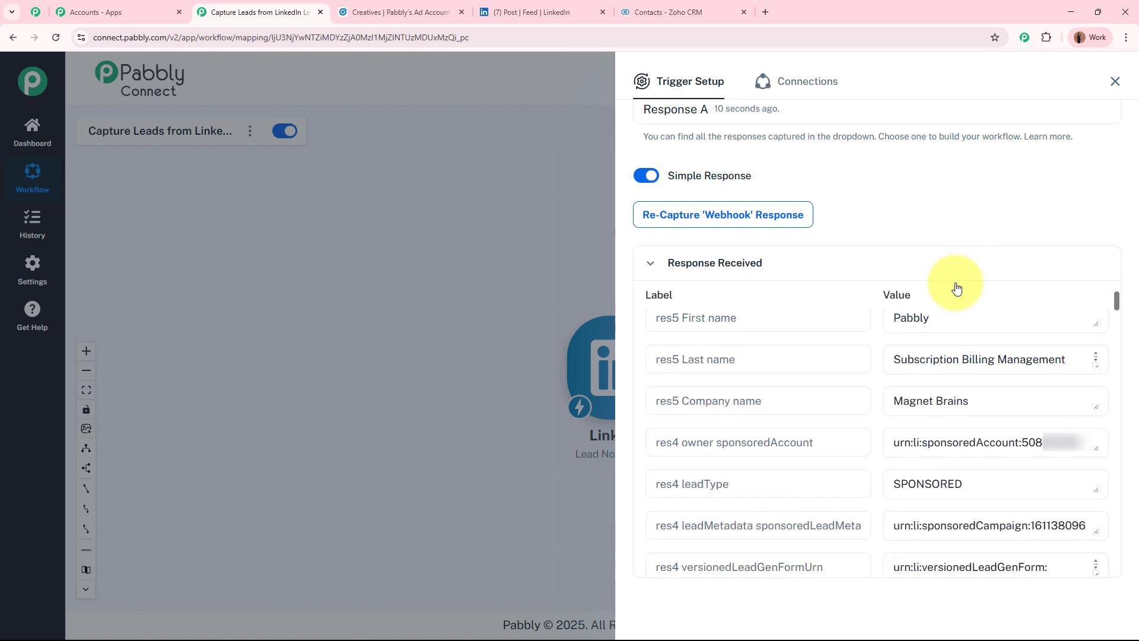
pyautogui.scroll(2, 955, 289)
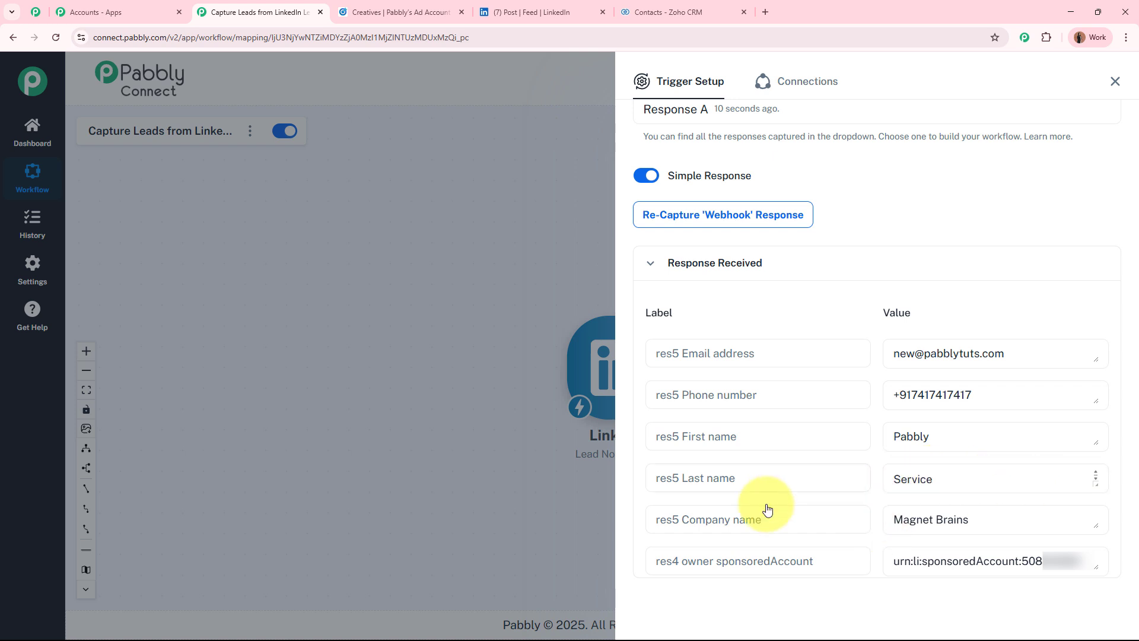
pyautogui.scroll(-5, 884, 541)
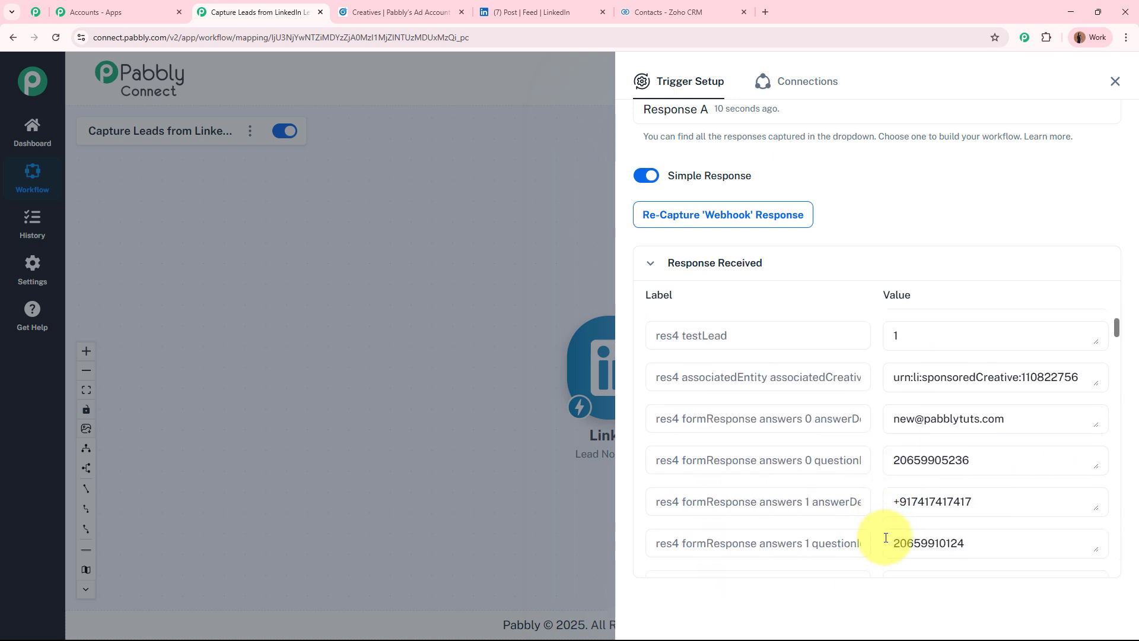
pyautogui.scroll(5, 884, 541)
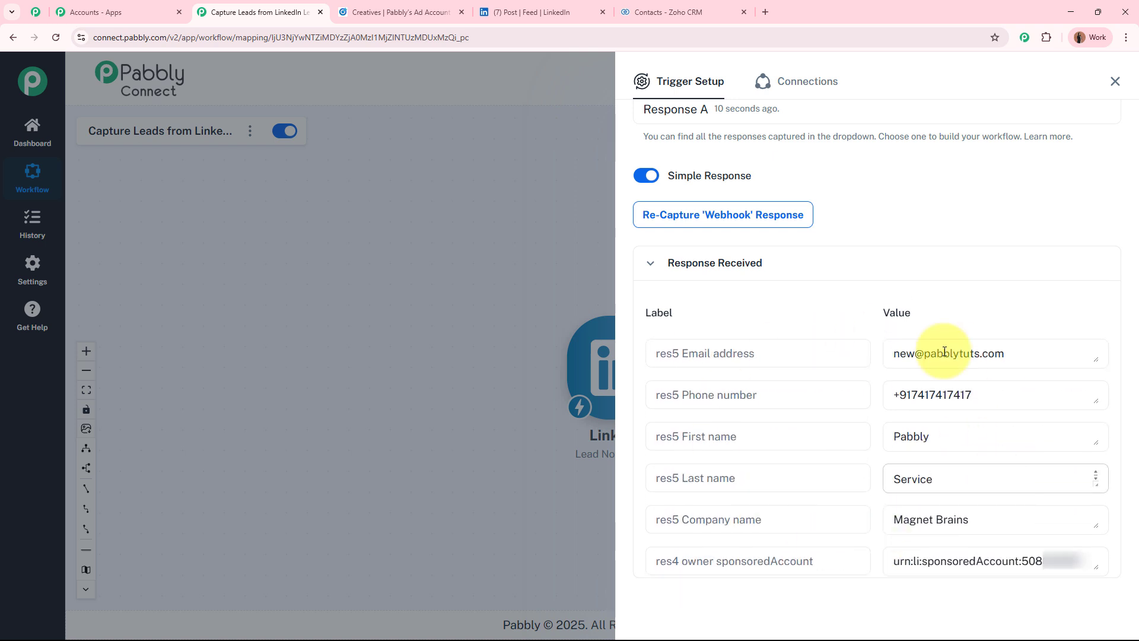
pyautogui.scroll(7, 968, 287)
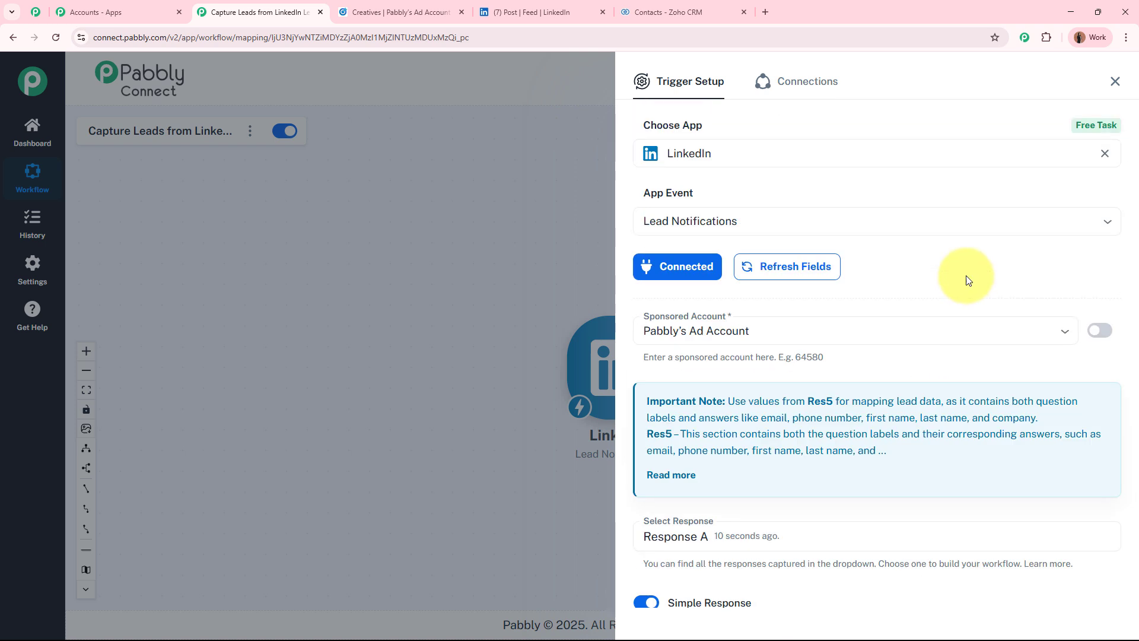
pyautogui.click(1116, 81)
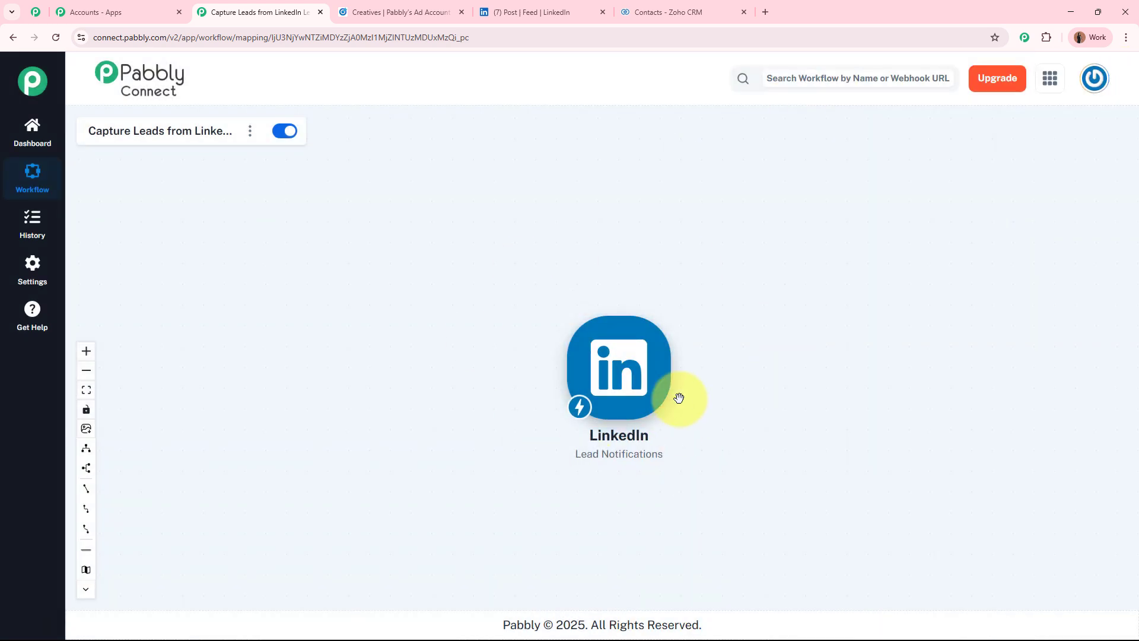
# Move the LinkedIn trigger left, add an action step after it, and choose Zoho CRM
pyautogui.moveTo(640, 383); pyautogui.dragTo(378, 330)
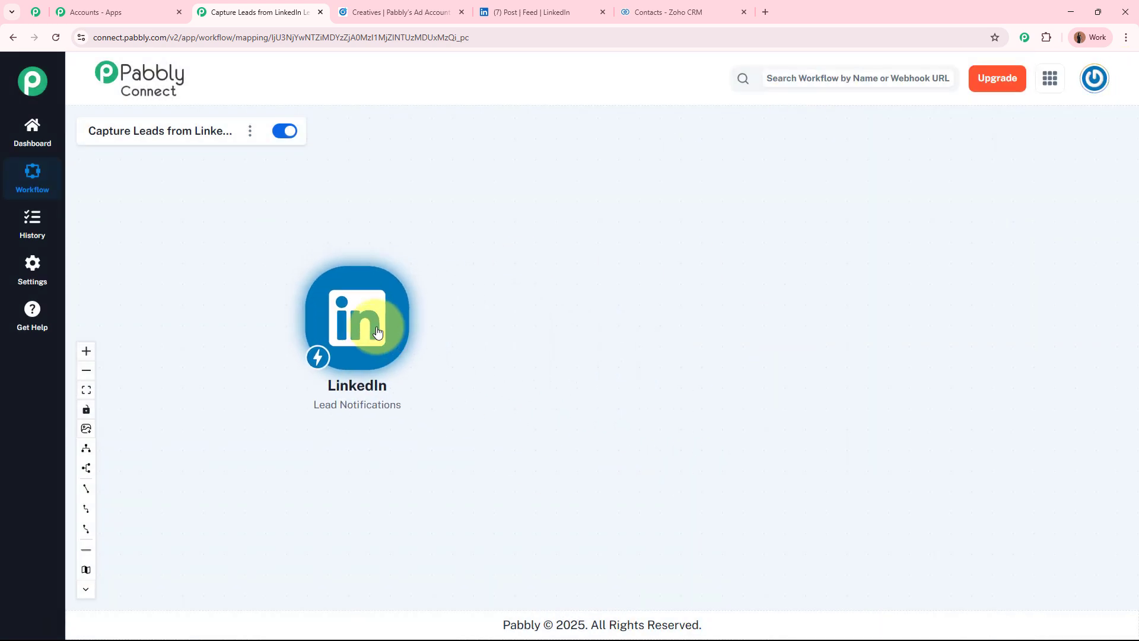
pyautogui.click(500, 387)
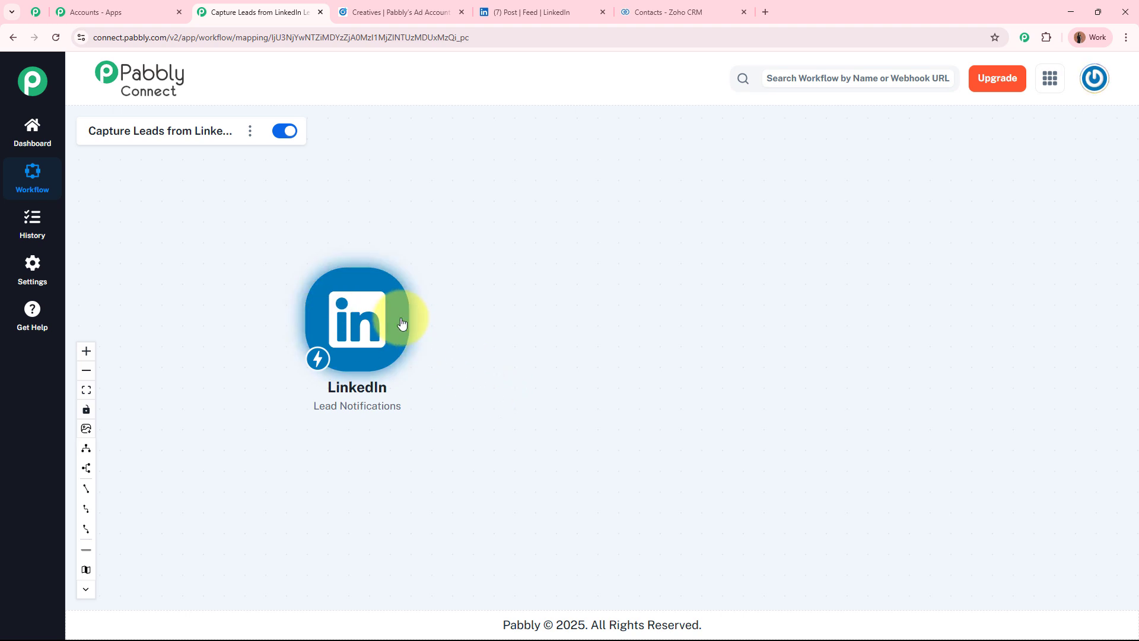
pyautogui.rightClick(368, 336)
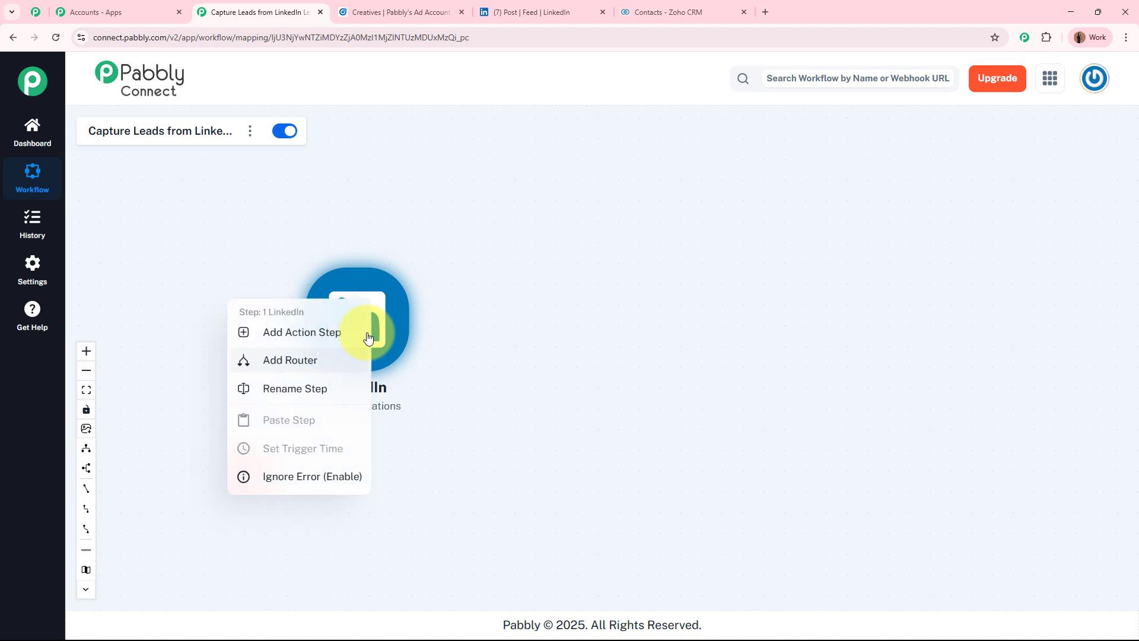
pyautogui.click(306, 334)
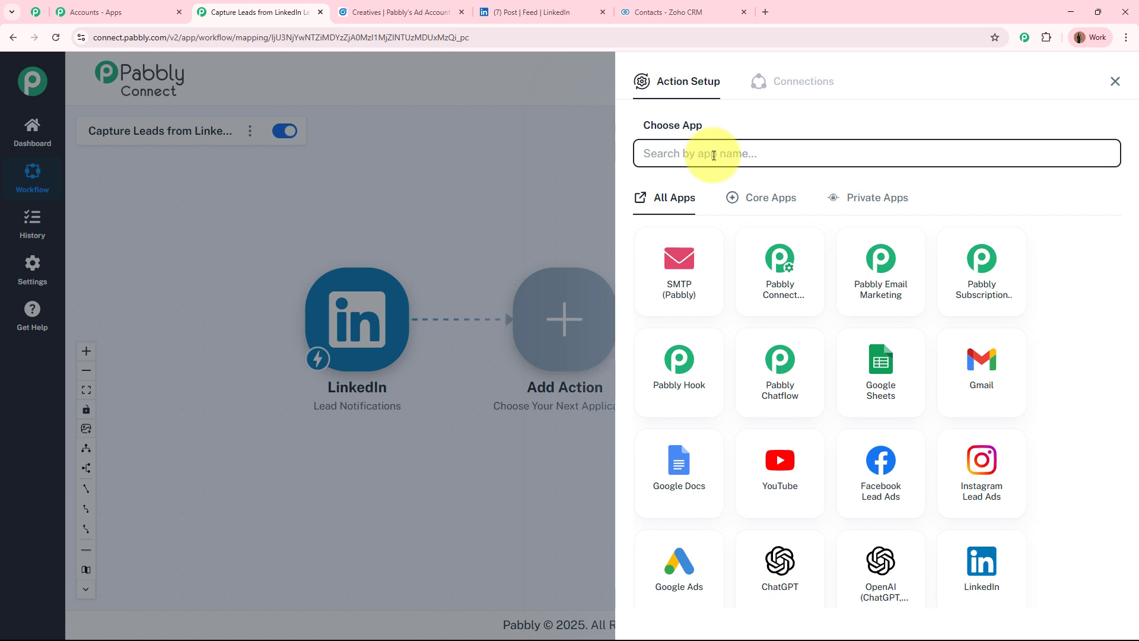
pyautogui.write('Zoho CRM')
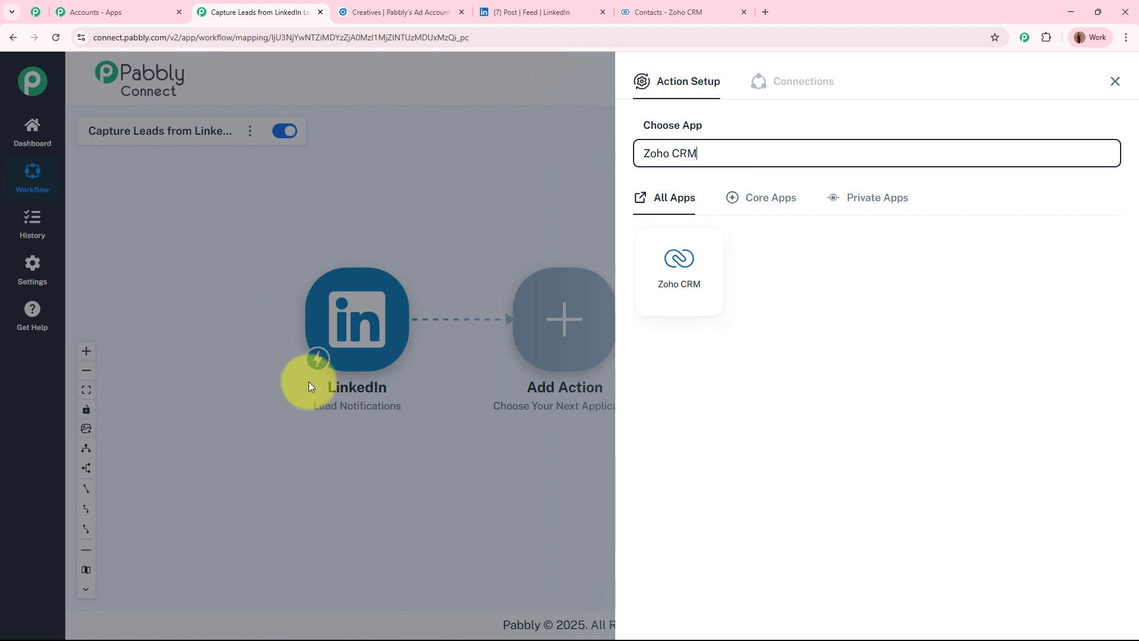
pyautogui.click(678, 257)
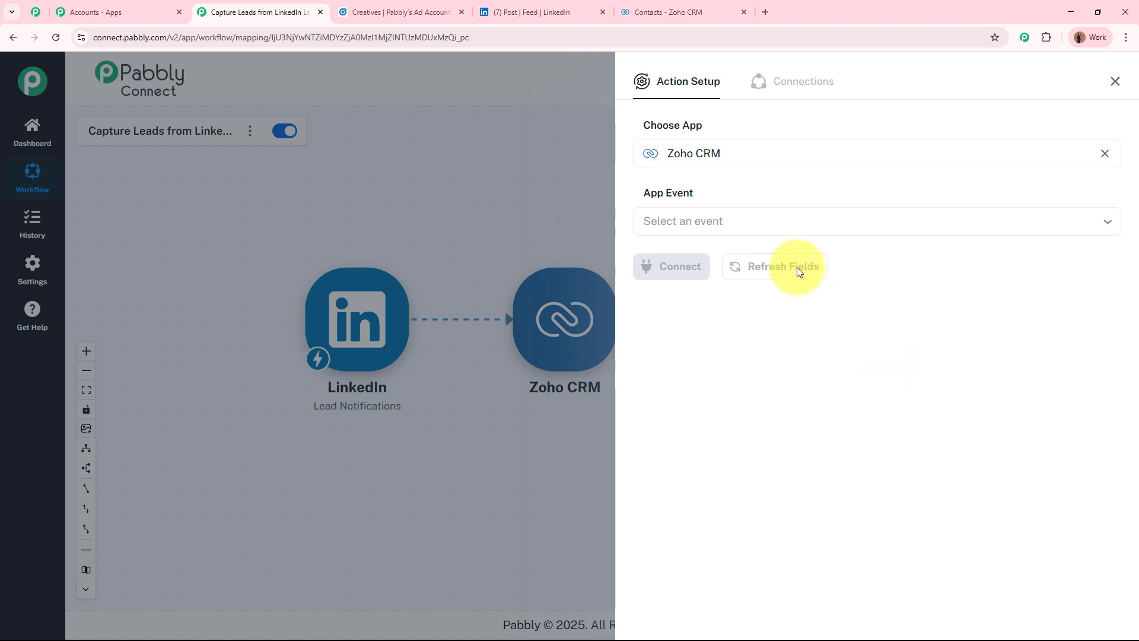
# Set the event to Create Contact, start a new Zoho CRM connection, then go to the Zoho CRM tab
pyautogui.click(769, 224)
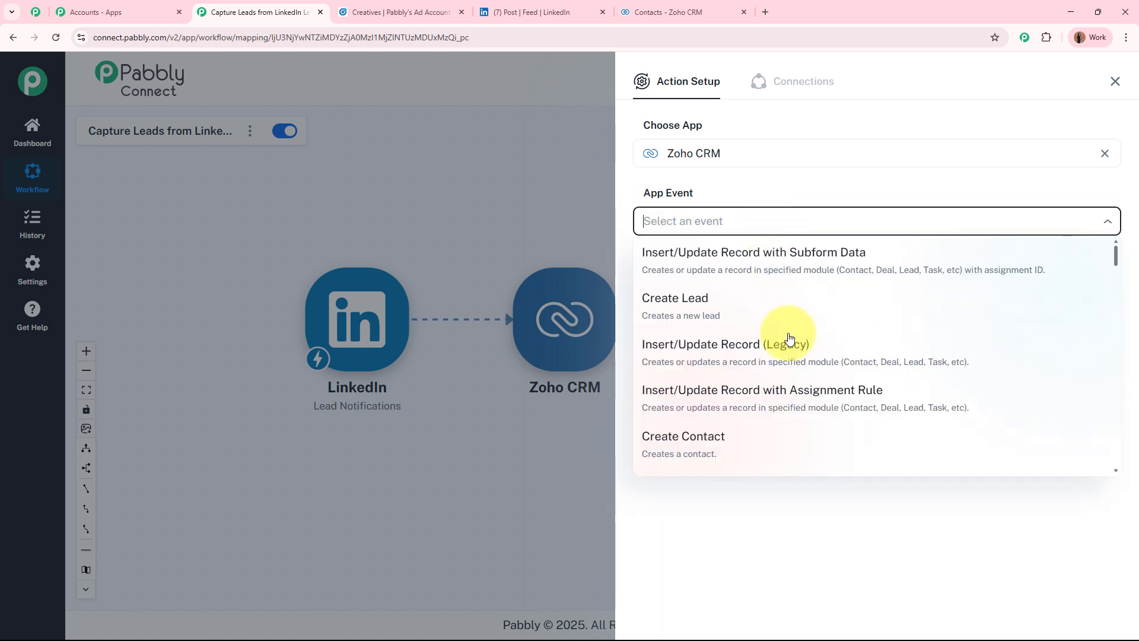
pyautogui.click(789, 445)
pyautogui.click(707, 278)
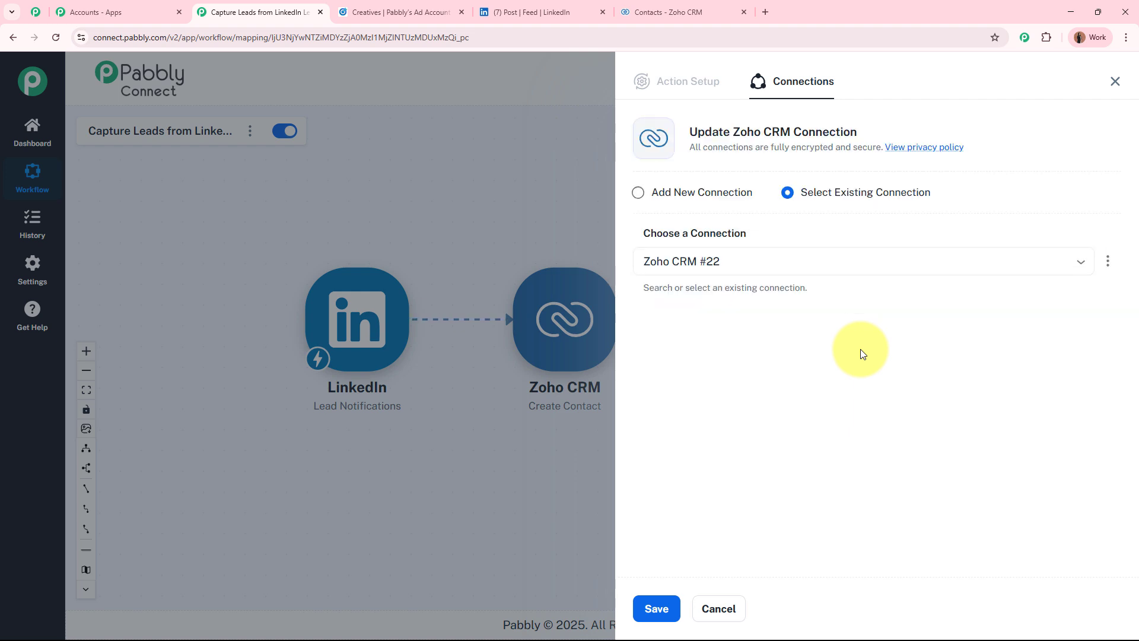
pyautogui.click(640, 193)
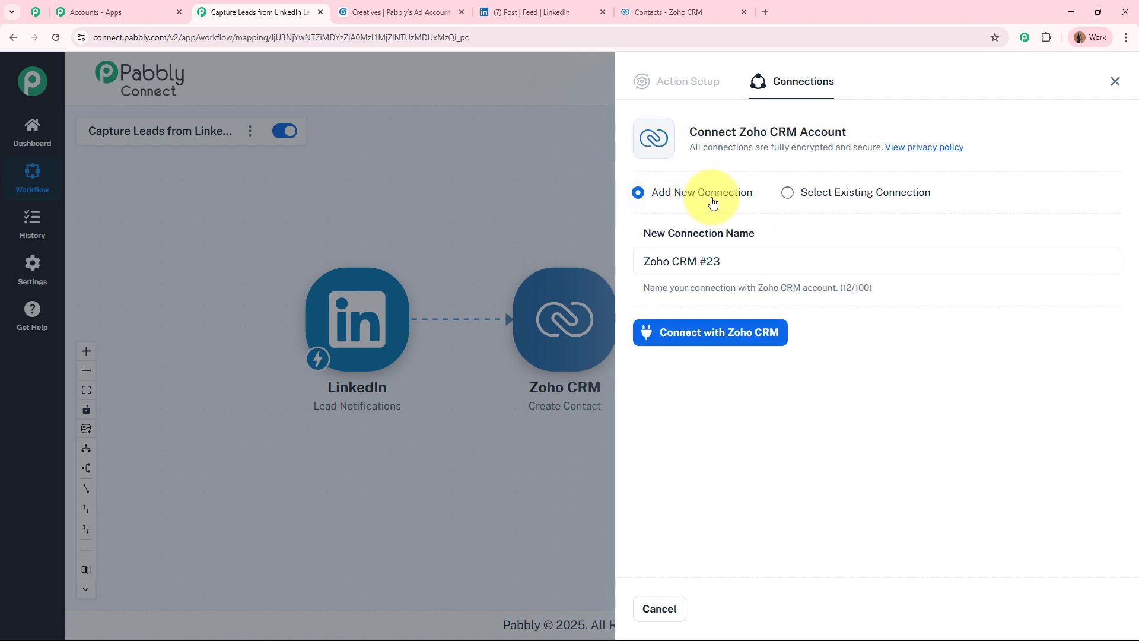
pyautogui.click(769, 337)
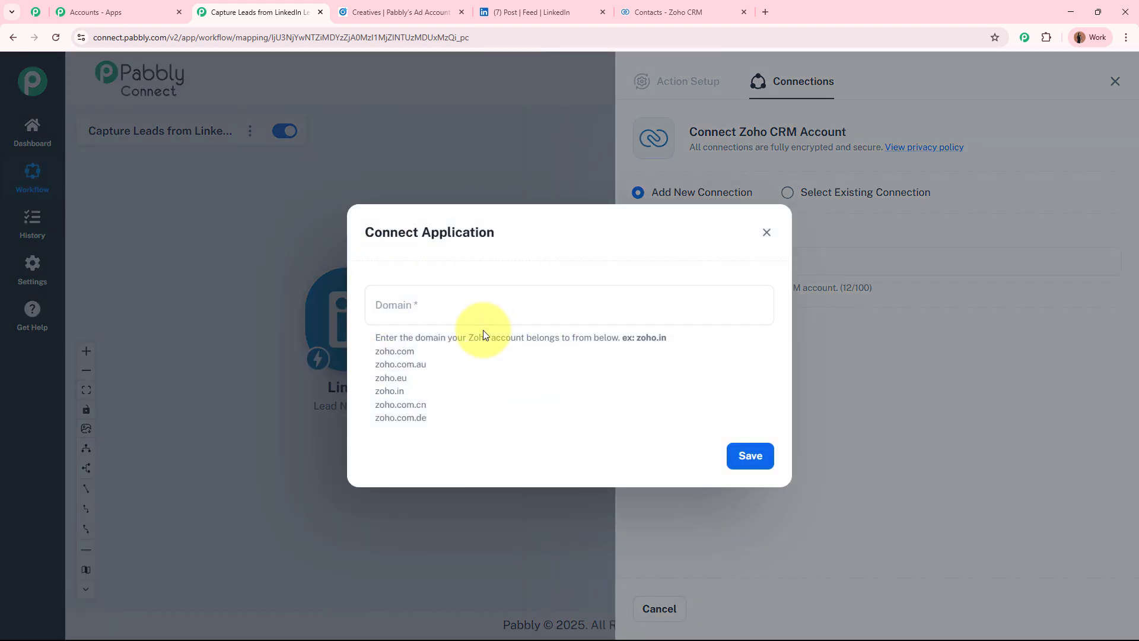
pyautogui.moveTo(467, 337); pyautogui.dragTo(532, 336)
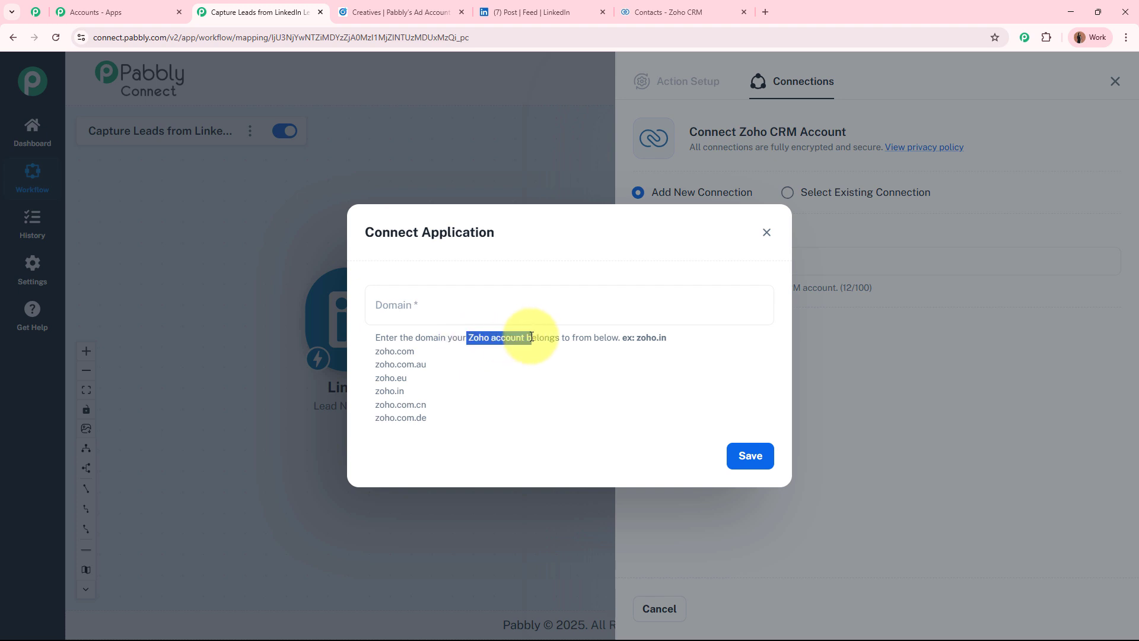
pyautogui.click(674, 10)
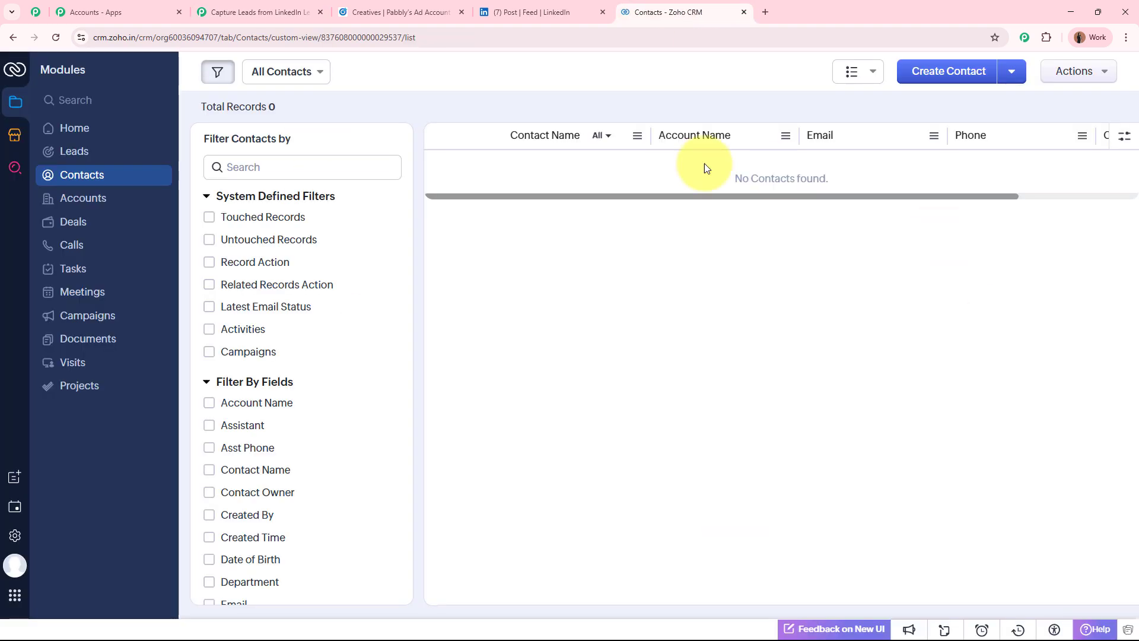
# Check the Zoho domain in the CRM page address, then return to Pabbly's empty Domain field
pyautogui.click(436, 37)
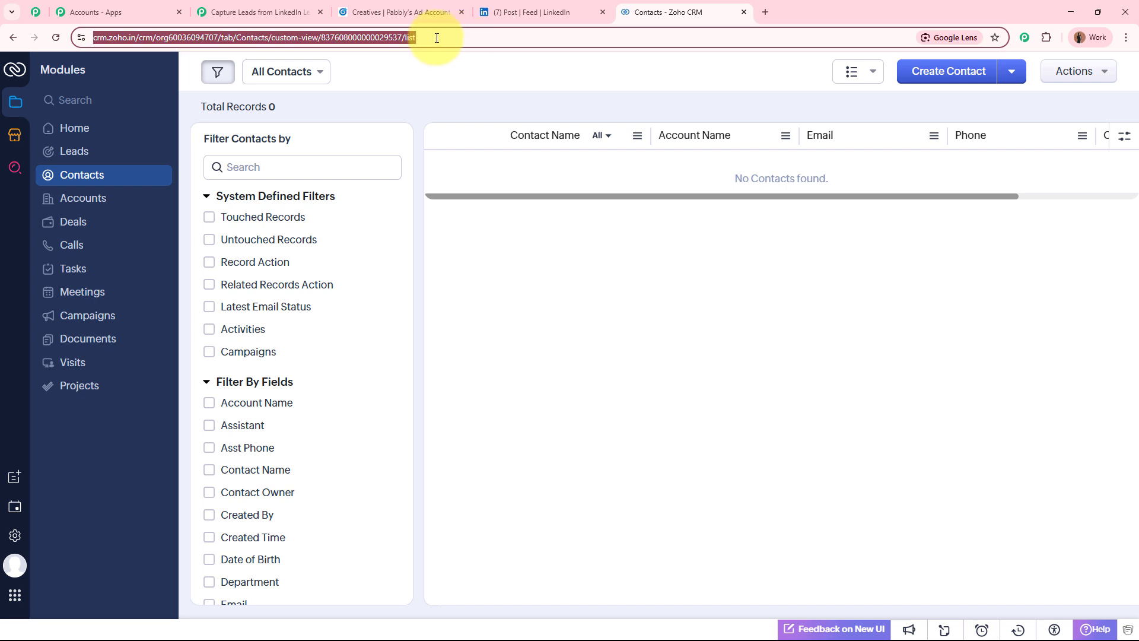
pyautogui.click(140, 37)
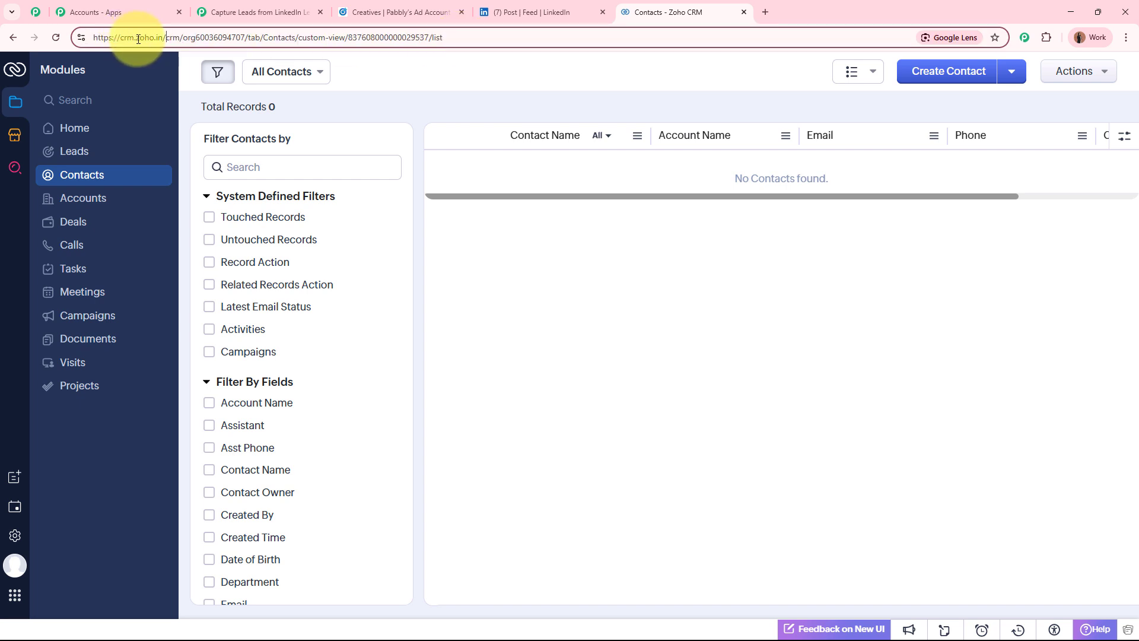
pyautogui.doubleClick(140, 38)
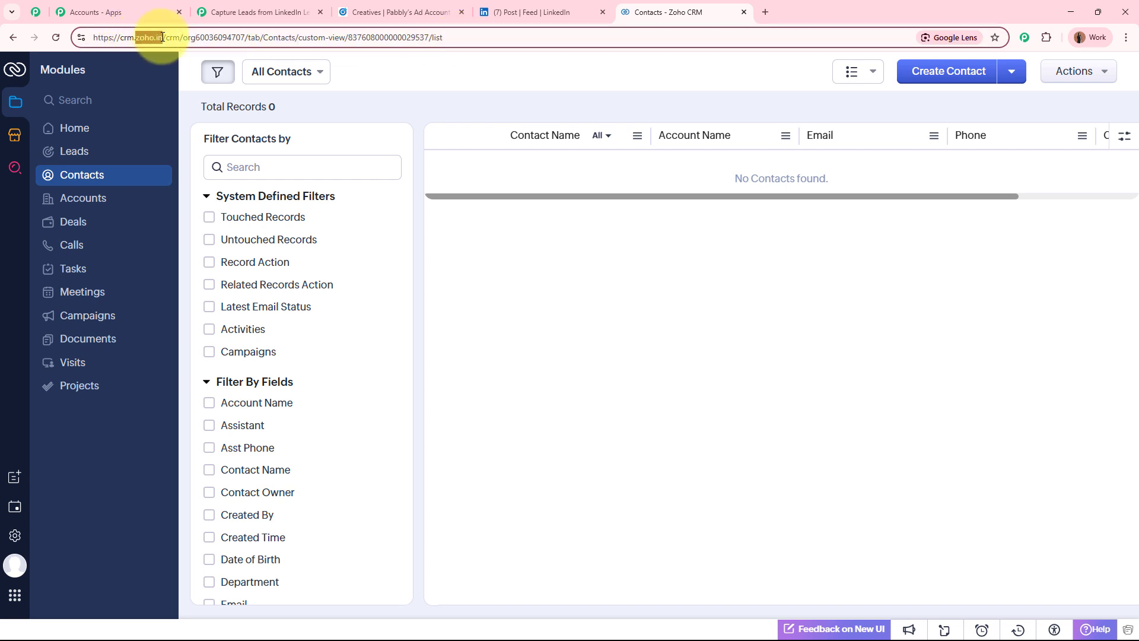
pyautogui.click(270, 12)
pyautogui.click(471, 296)
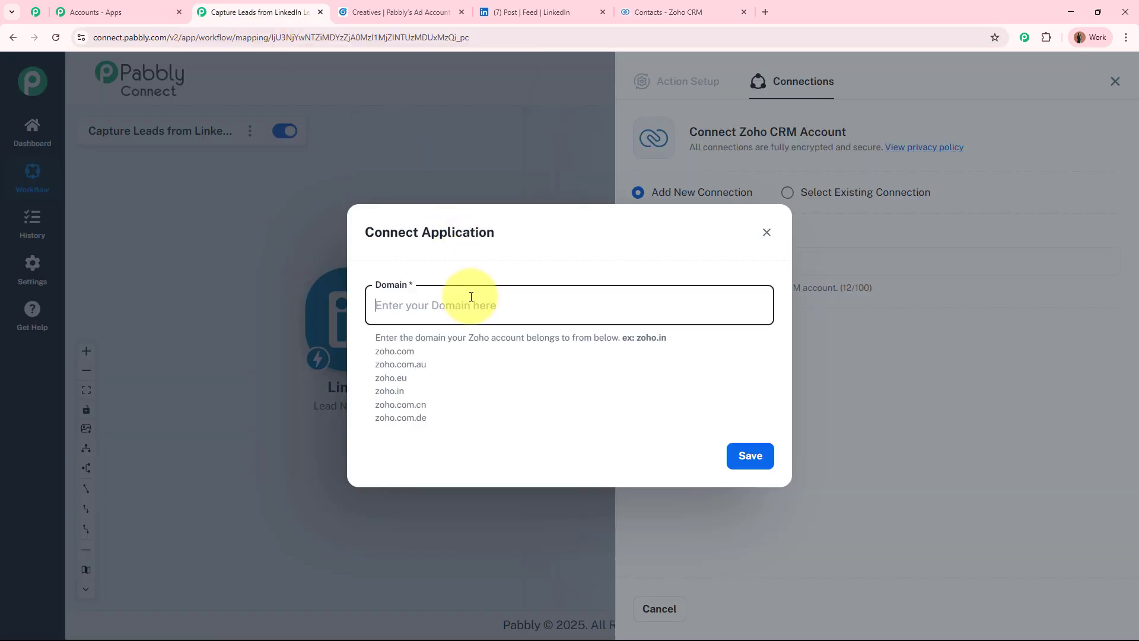
# Save the connection dialog and accept Zoho's consent request to authorize Pabbly Connect
pyautogui.click(745, 461)
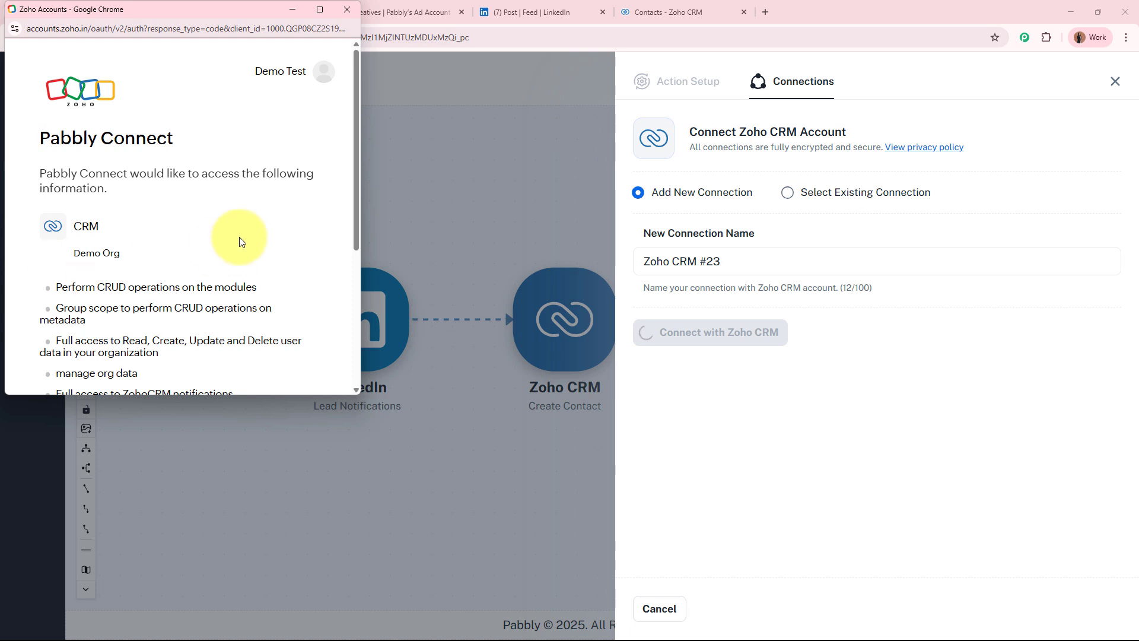
pyautogui.scroll(-4, 239, 237)
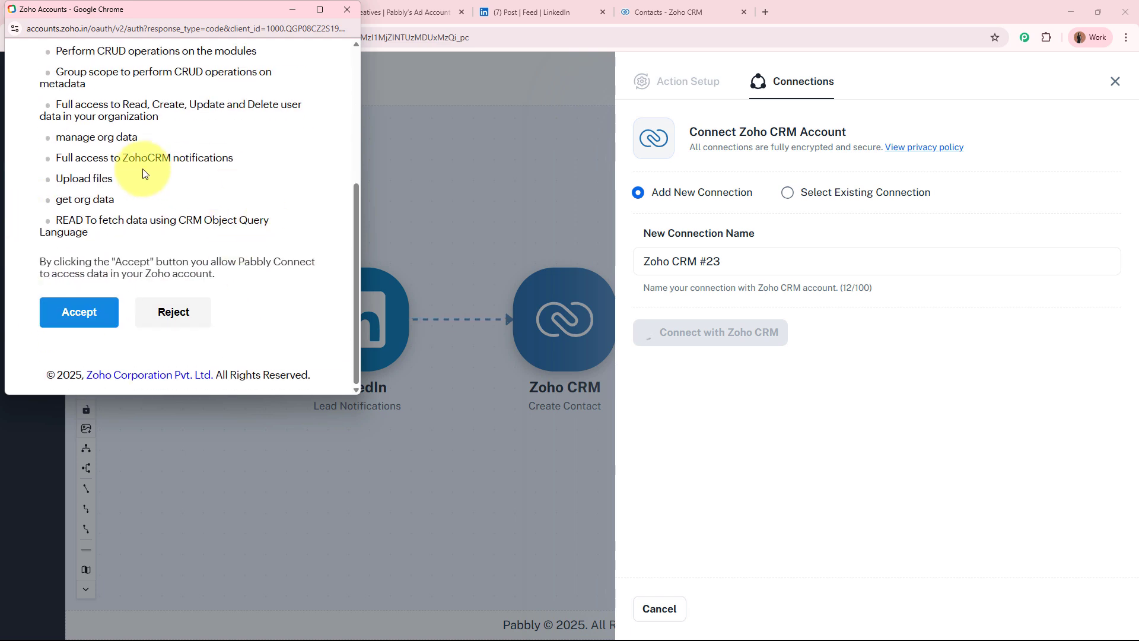
pyautogui.click(97, 321)
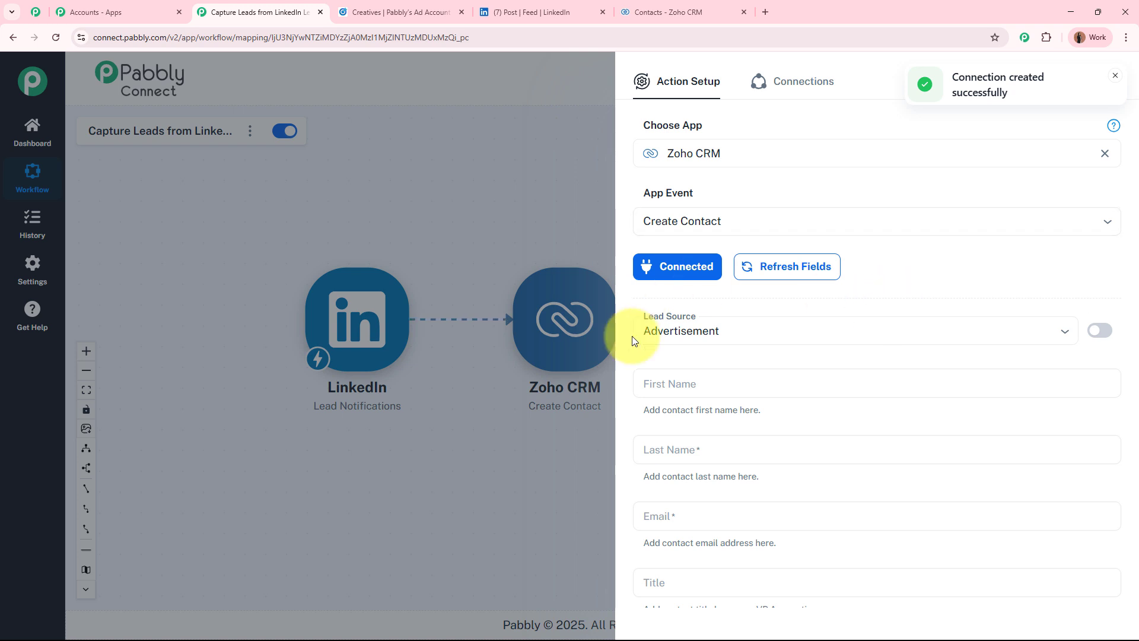
# Browse the Lead Source options and close the list without changing it
pyautogui.click(1069, 337)
pyautogui.scroll(-2, 901, 453)
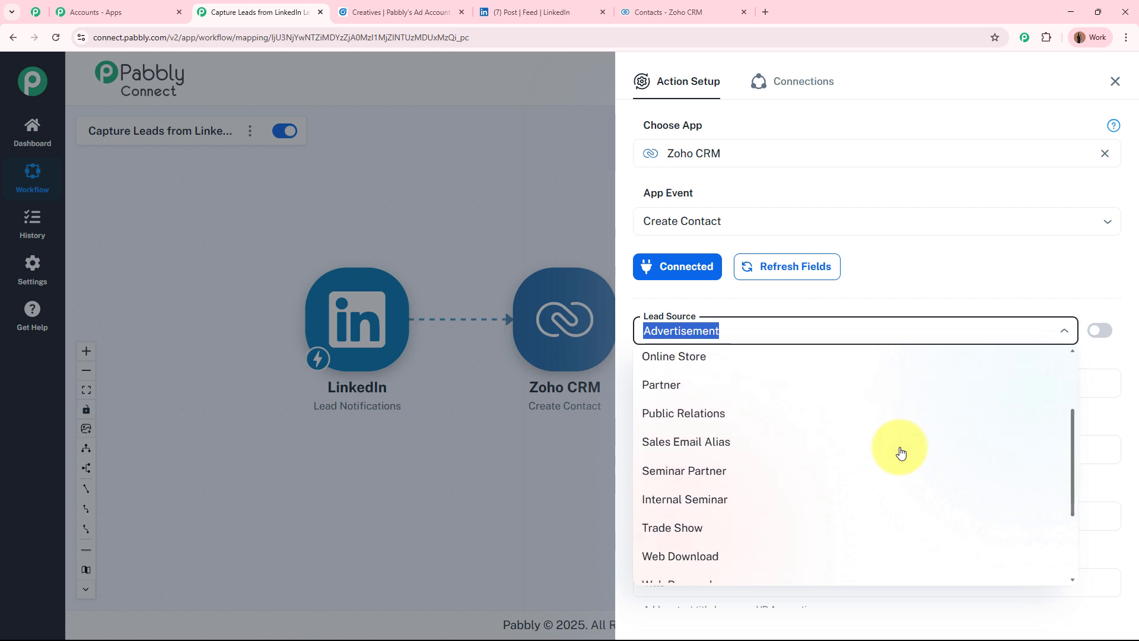
pyautogui.click(1002, 301)
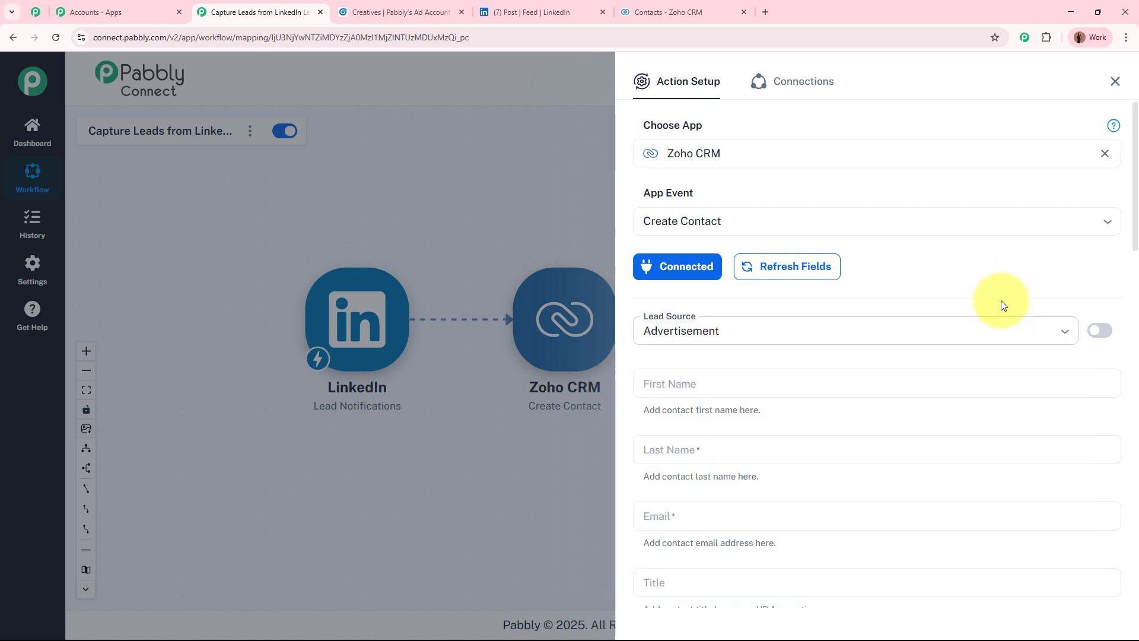
# Make Lead Source a custom value and replace 'Advertisement' with 'LinkedIn Leads'
pyautogui.click(1096, 336)
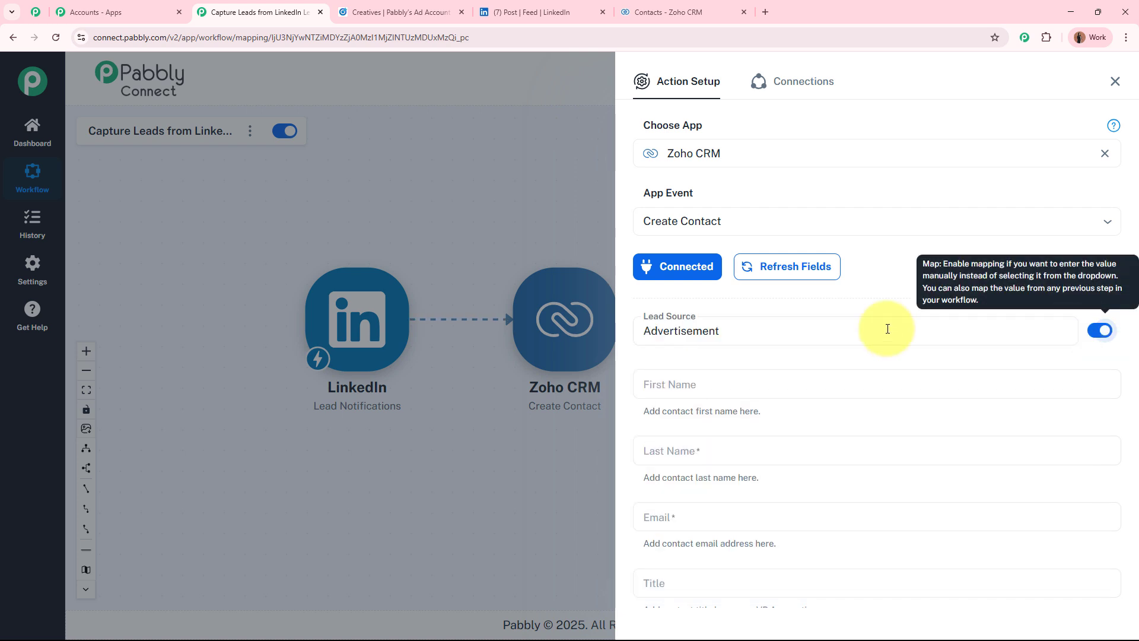
pyautogui.click(765, 326)
pyautogui.doubleClick(768, 327)
pyautogui.press('BackSpace')
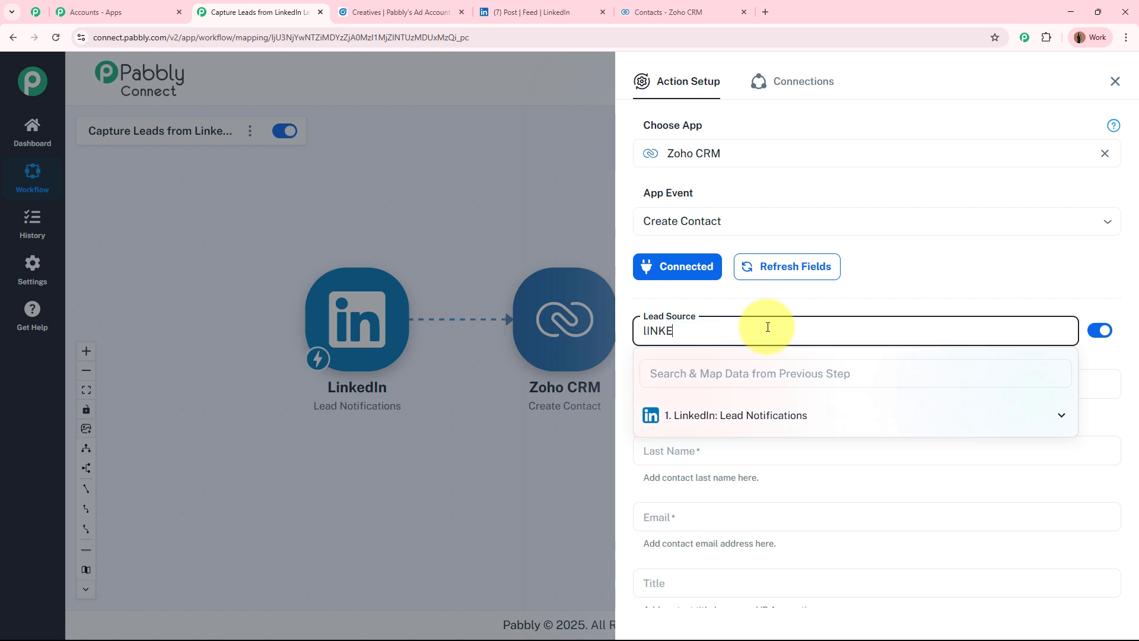
pyautogui.write('lINKE')
pyautogui.press('BackSpace')
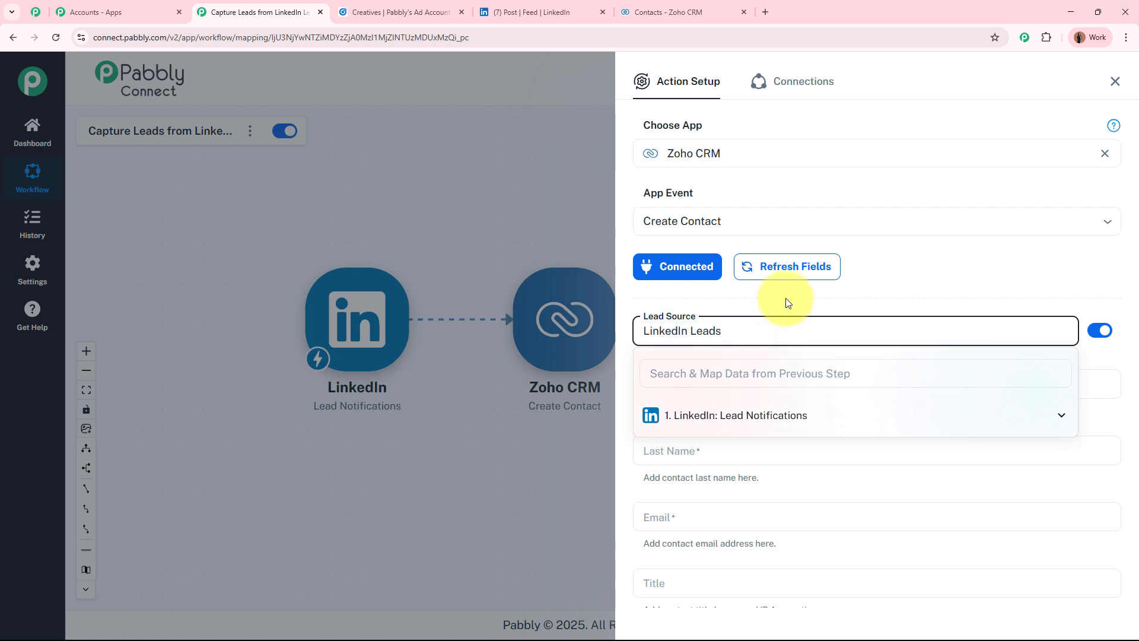
pyautogui.click(786, 300)
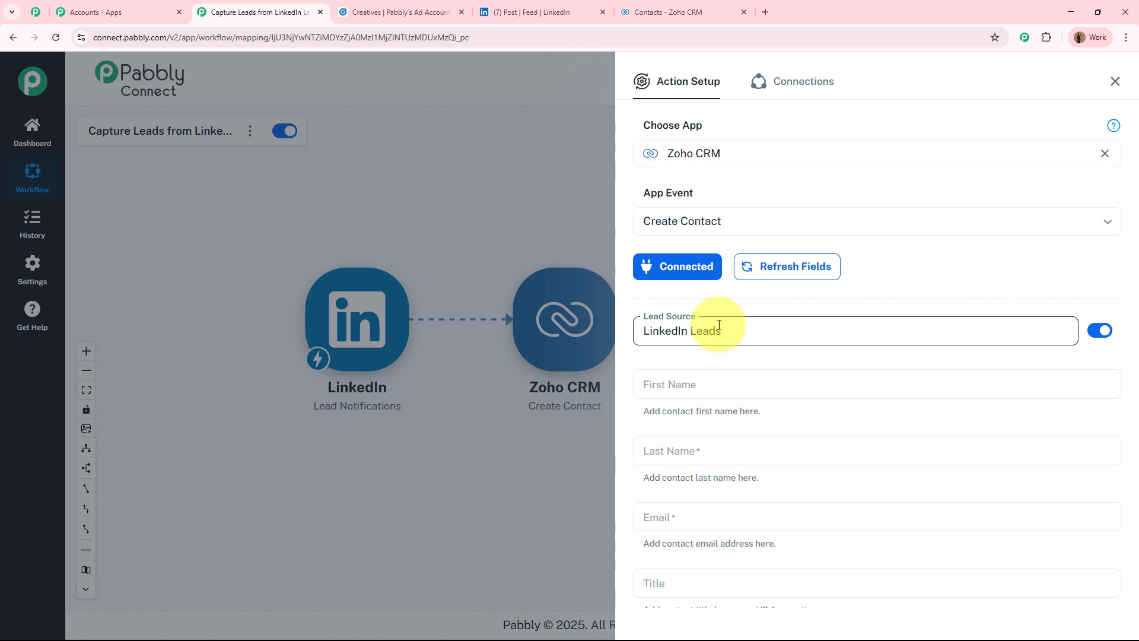
pyautogui.scroll(-2, 745, 368)
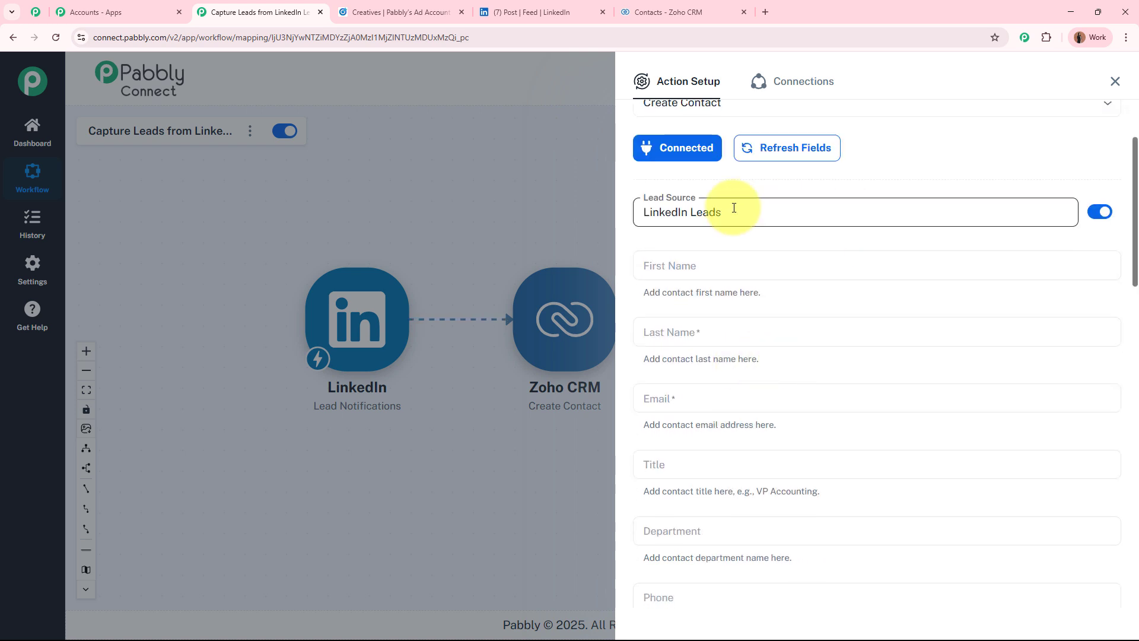
pyautogui.scroll(-4, 781, 522)
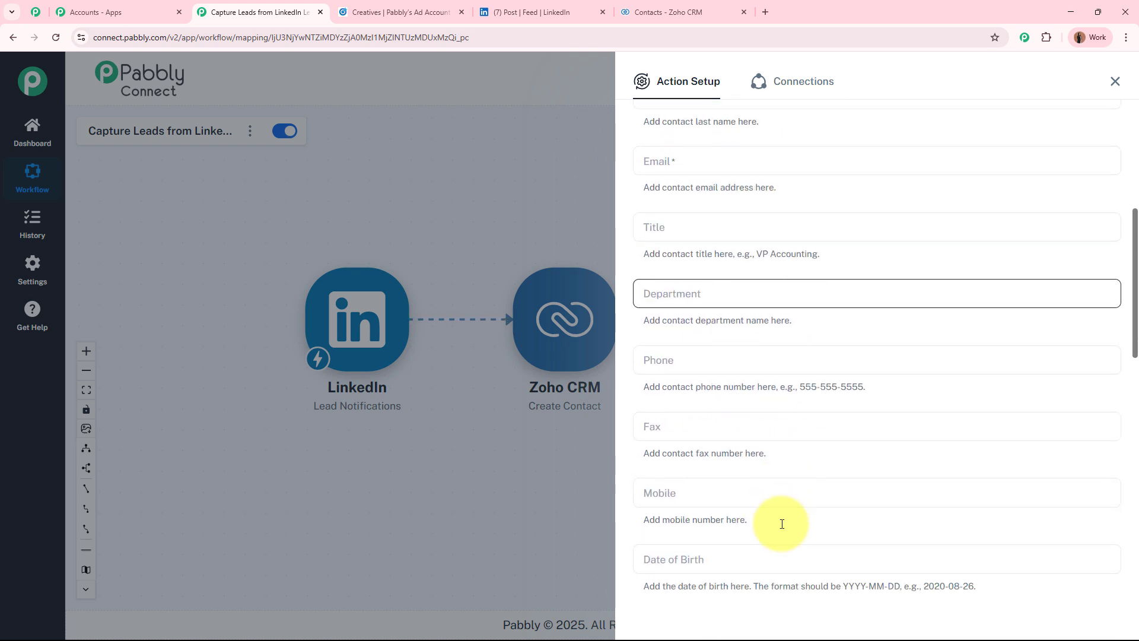
pyautogui.scroll(6, 780, 522)
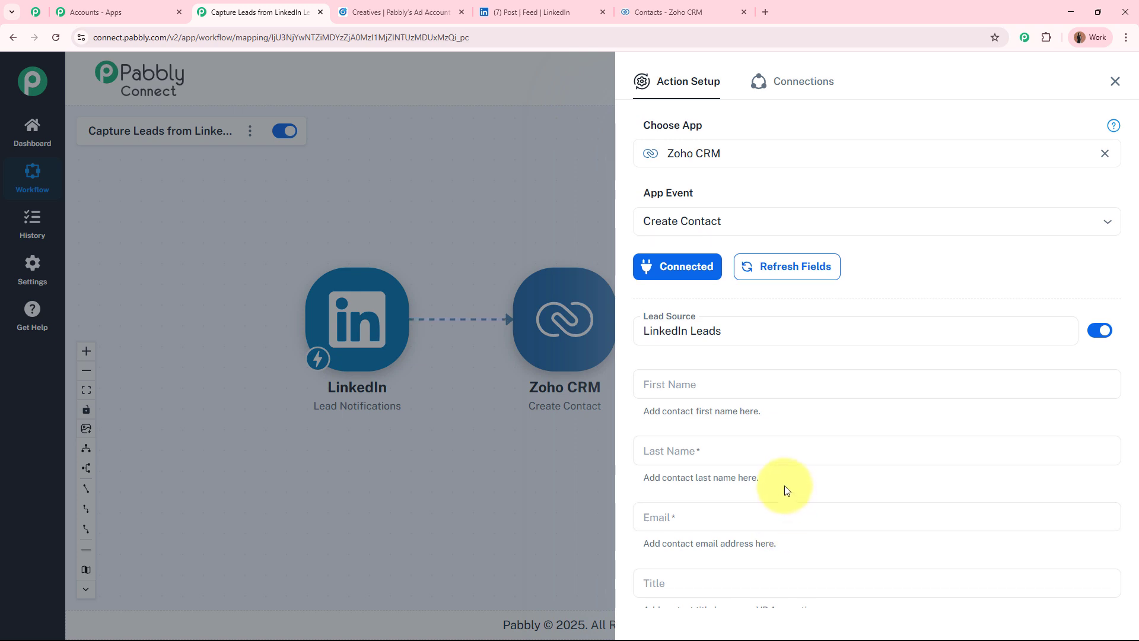
pyautogui.scroll(-2, 783, 490)
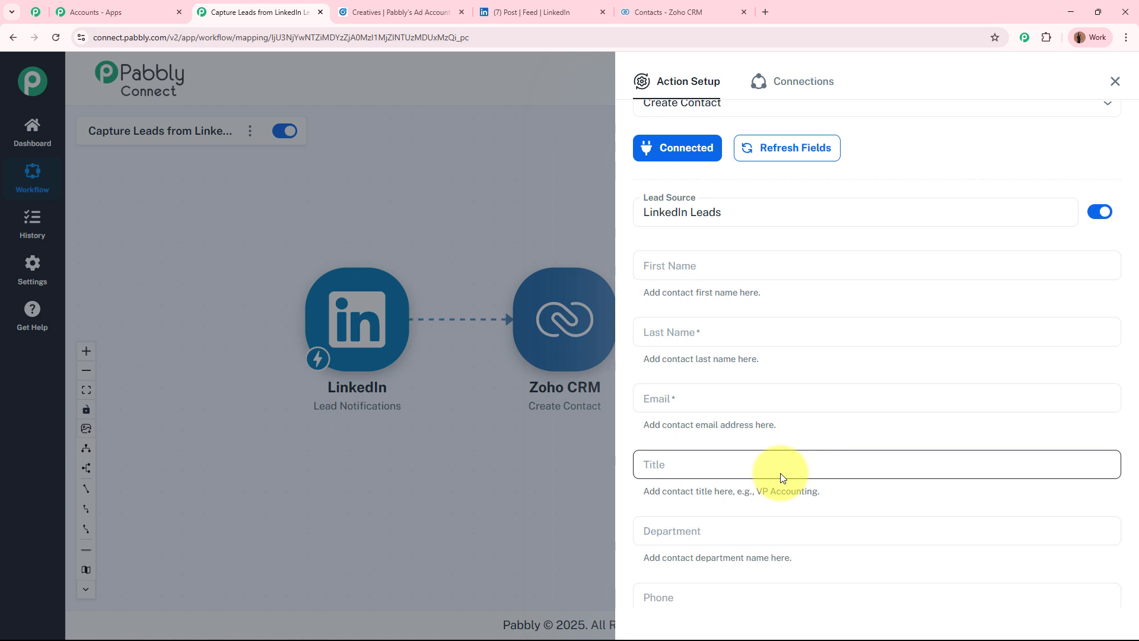
# Map 'res5 First name' into First Name and 'res5 Last name' into Last Name from LinkedIn: Lead Notifications
pyautogui.click(775, 267)
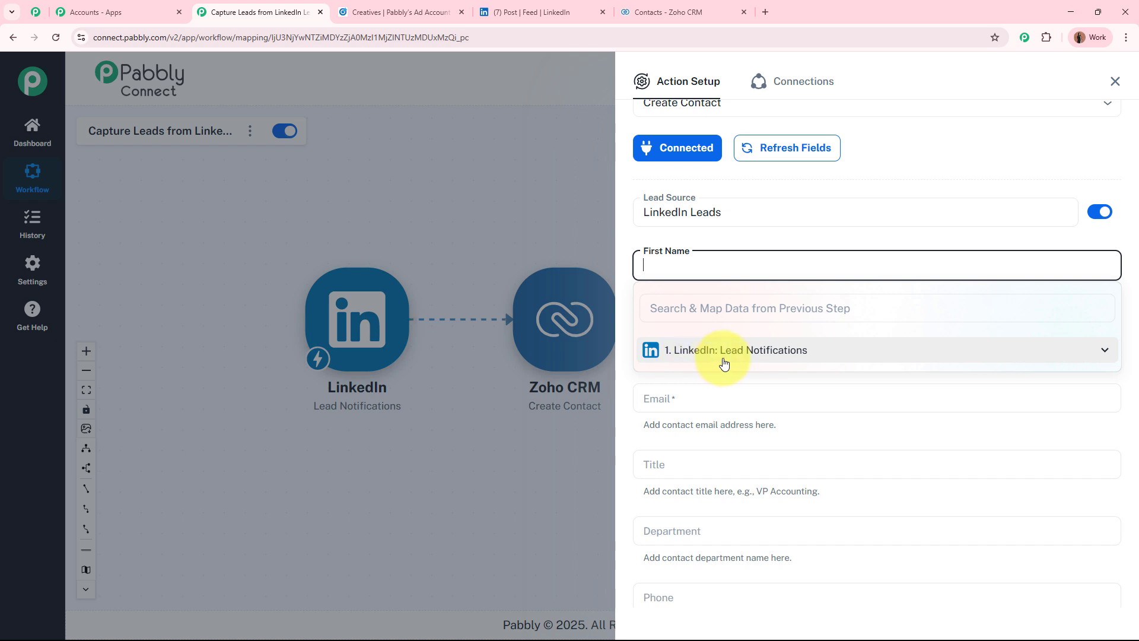
pyautogui.click(792, 354)
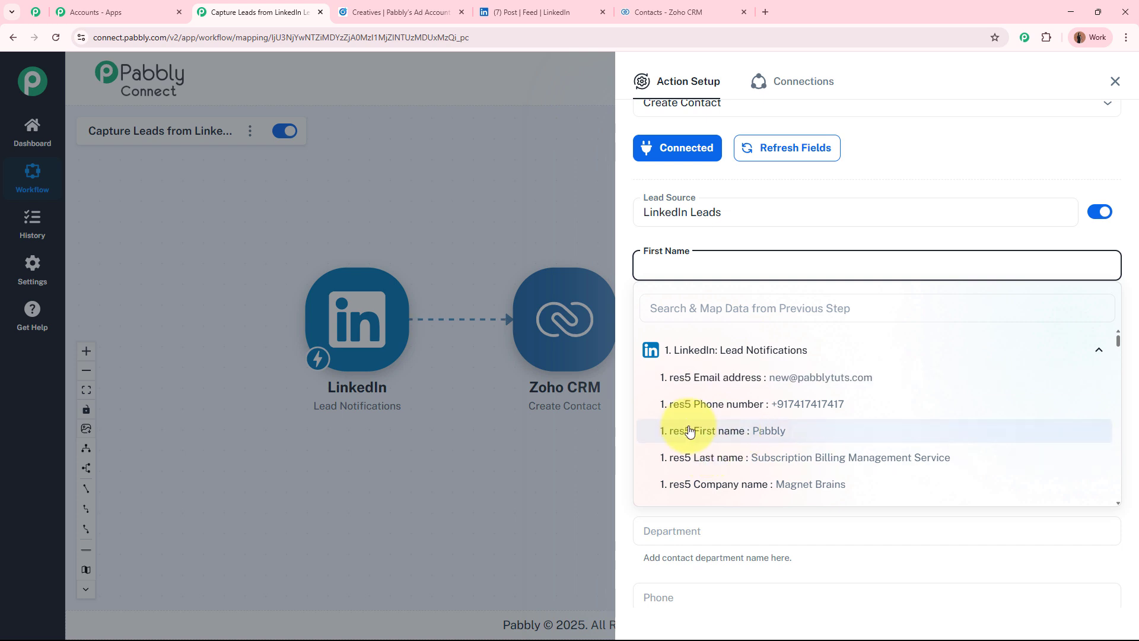
pyautogui.click(825, 438)
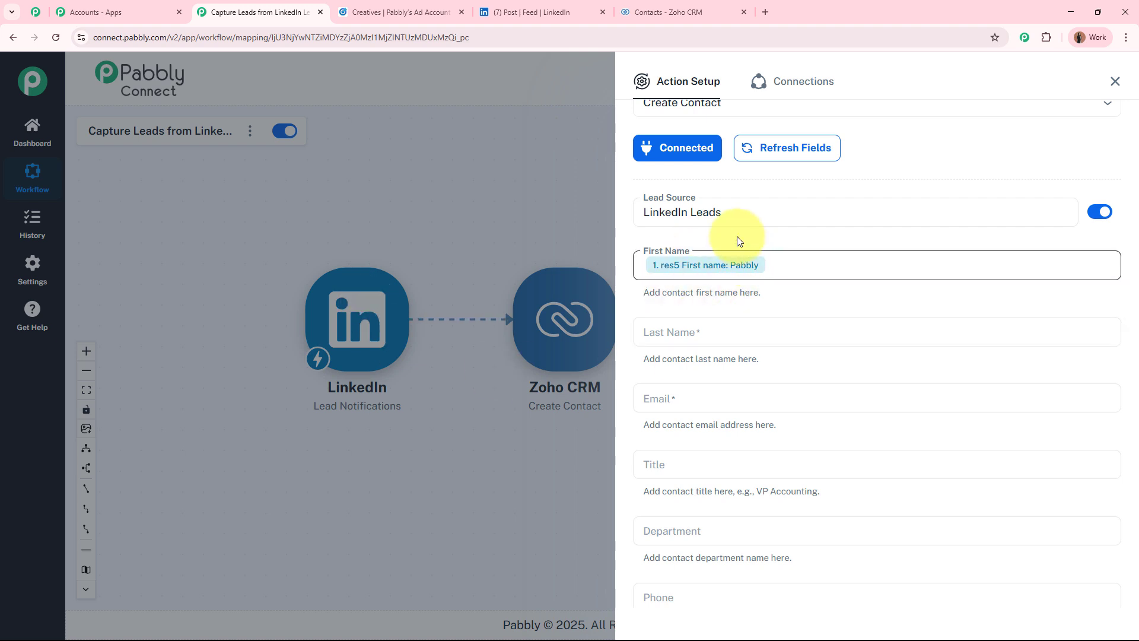
pyautogui.click(689, 330)
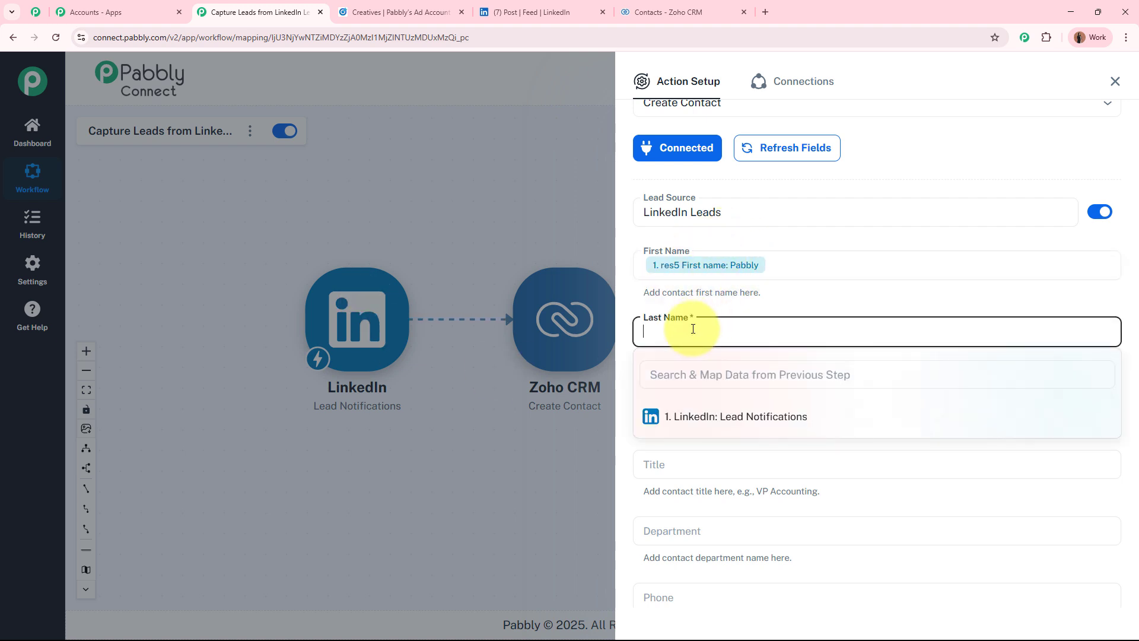
pyautogui.click(693, 415)
pyautogui.click(743, 523)
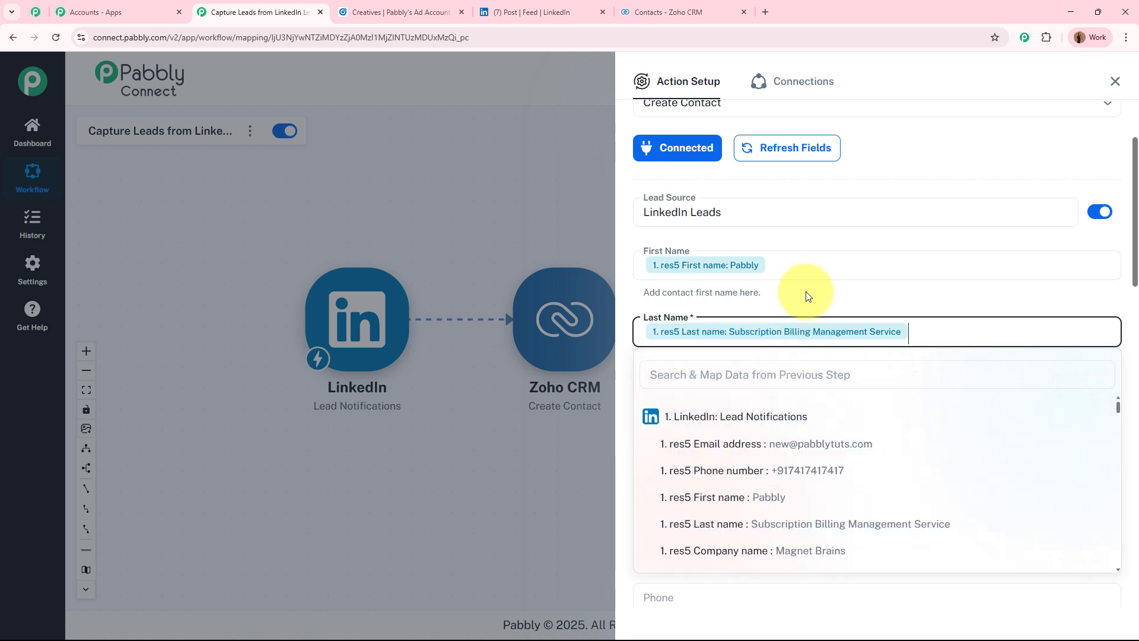
pyautogui.click(798, 292)
pyautogui.scroll(-2, 807, 294)
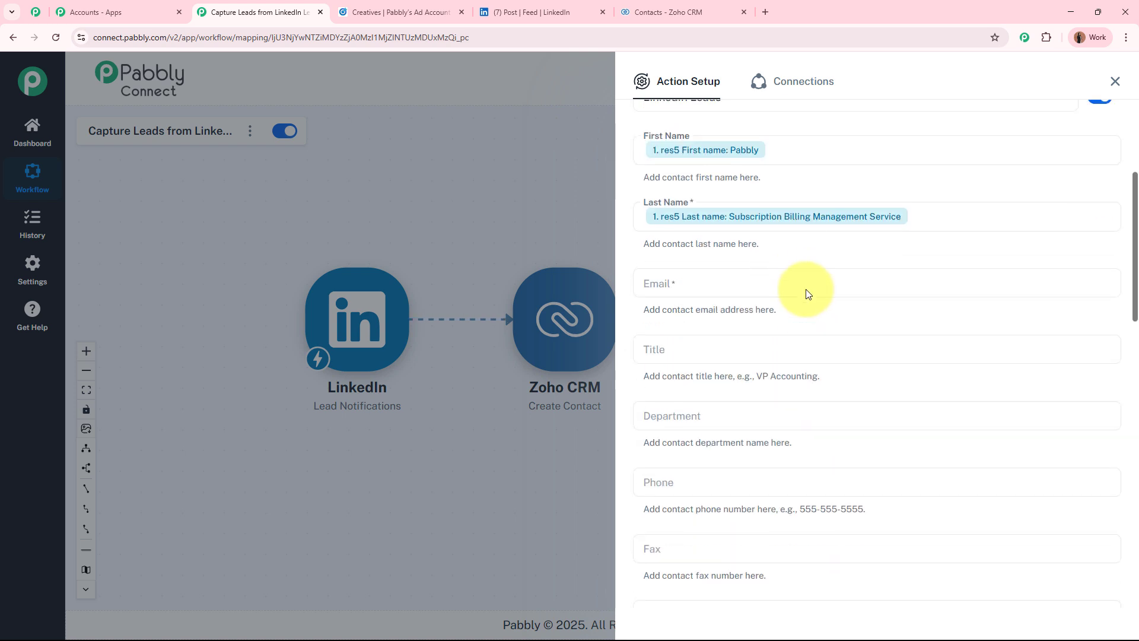
# Map 'res5 Email address' into Email and set Title to 'New Lead Generated'
pyautogui.click(759, 282)
pyautogui.click(775, 367)
pyautogui.click(767, 392)
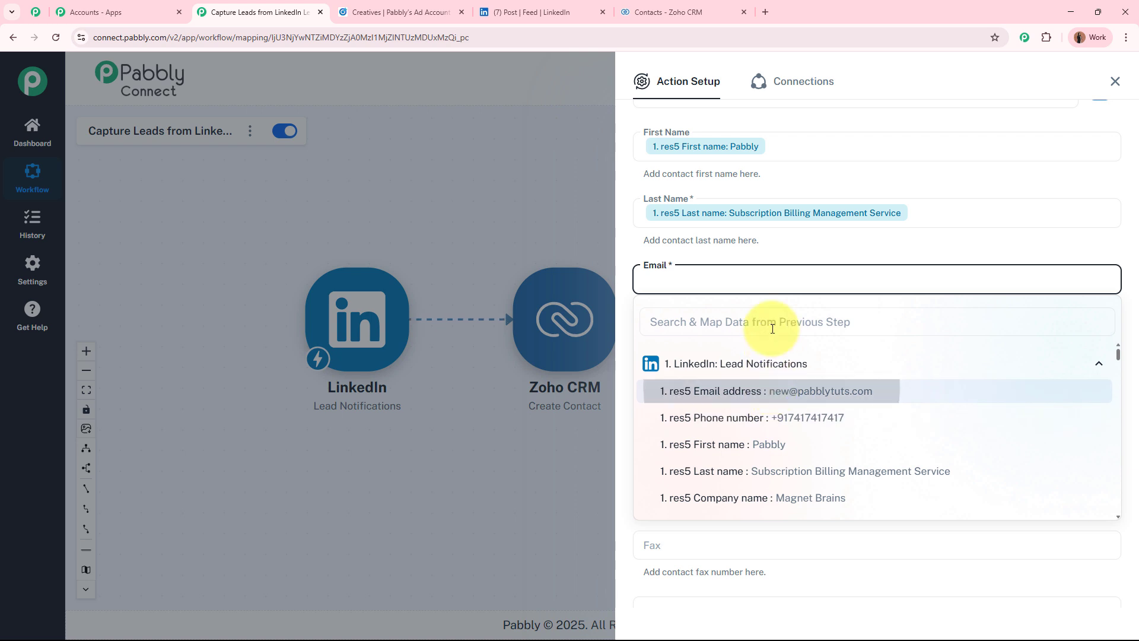
pyautogui.scroll(-2, 771, 243)
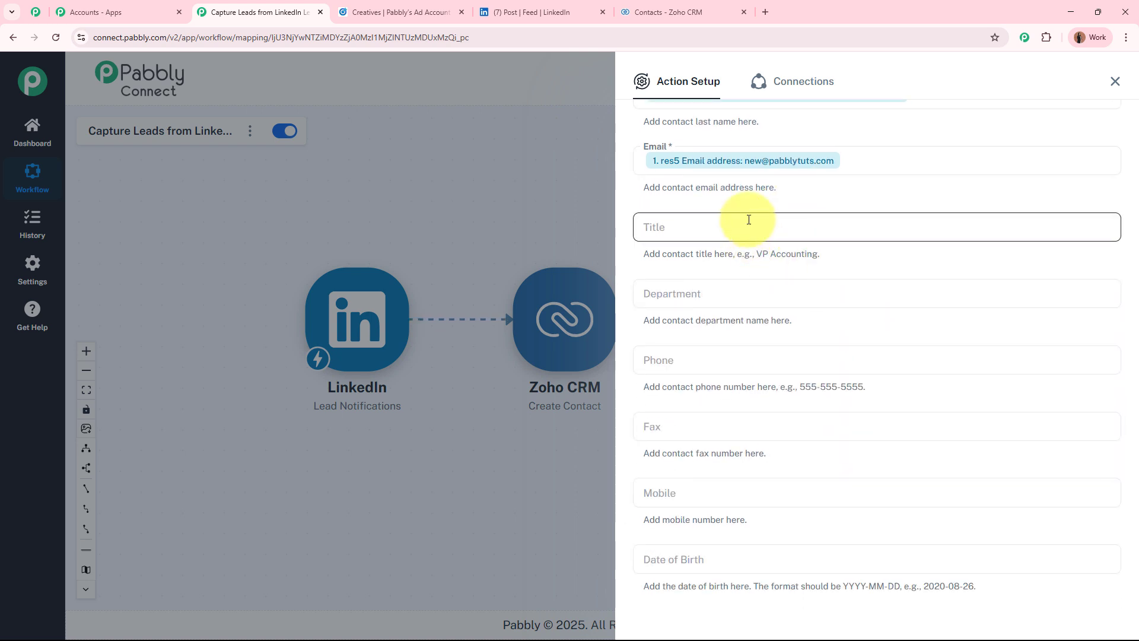
pyautogui.click(748, 225)
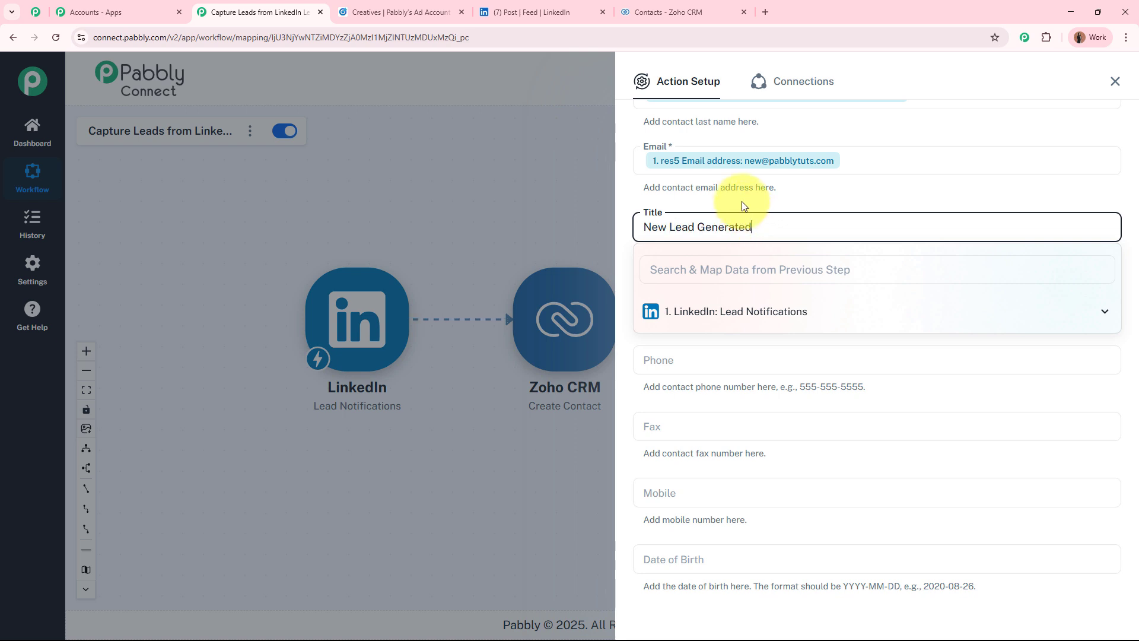
pyautogui.click(742, 202)
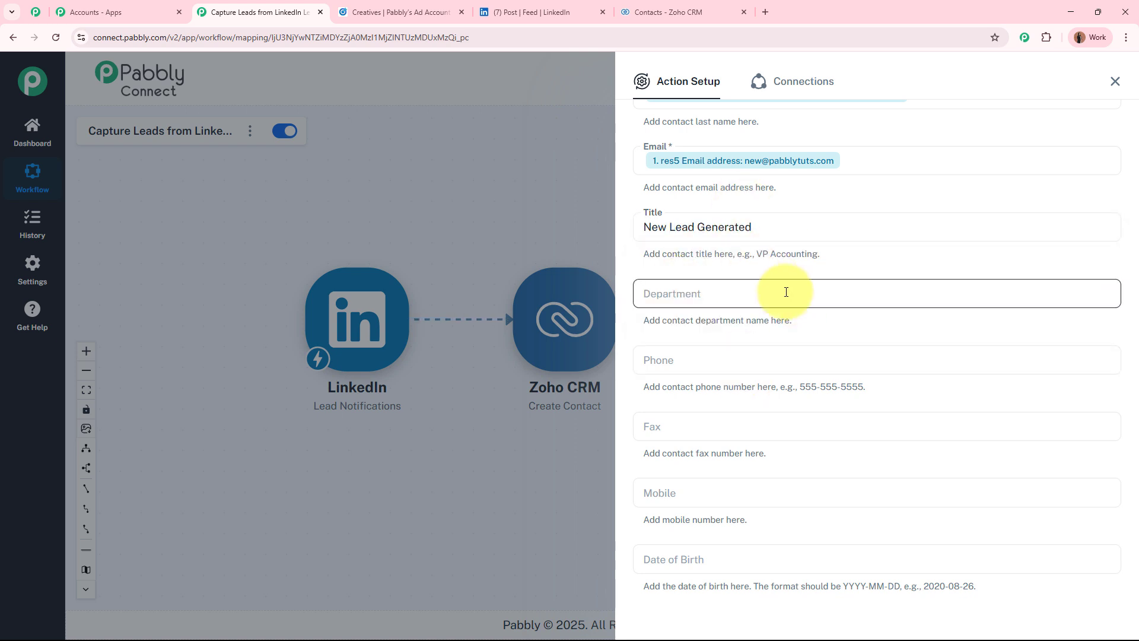
pyautogui.scroll(-2, 752, 338)
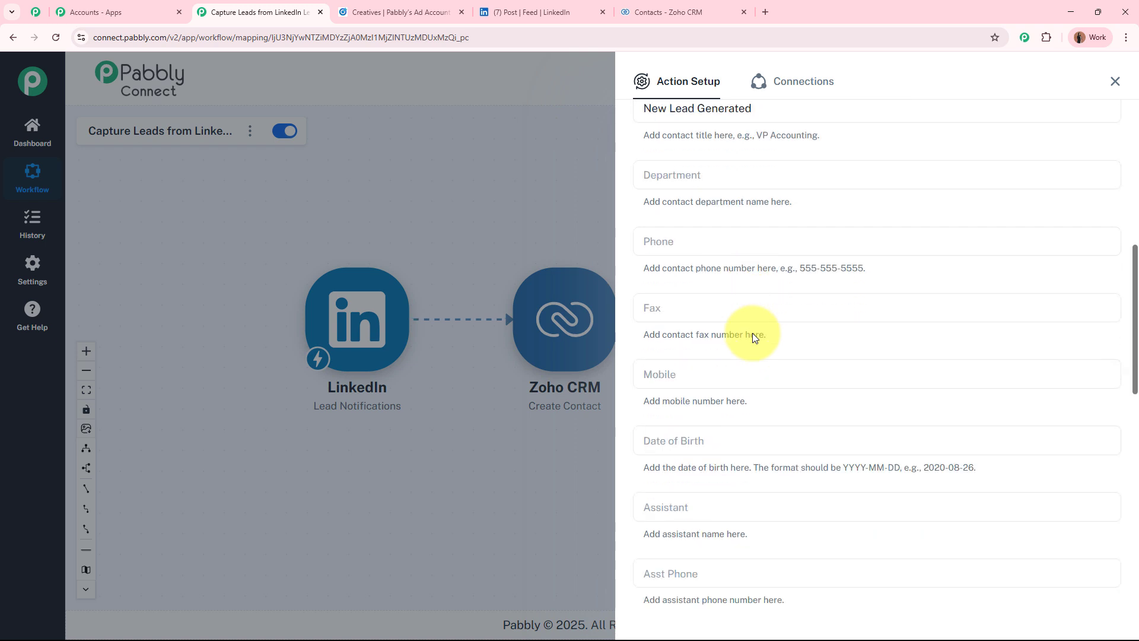
# Map 'res5 Phone number' into both Phone and Mobile, then review the remaining contact fields
pyautogui.click(768, 242)
pyautogui.click(765, 332)
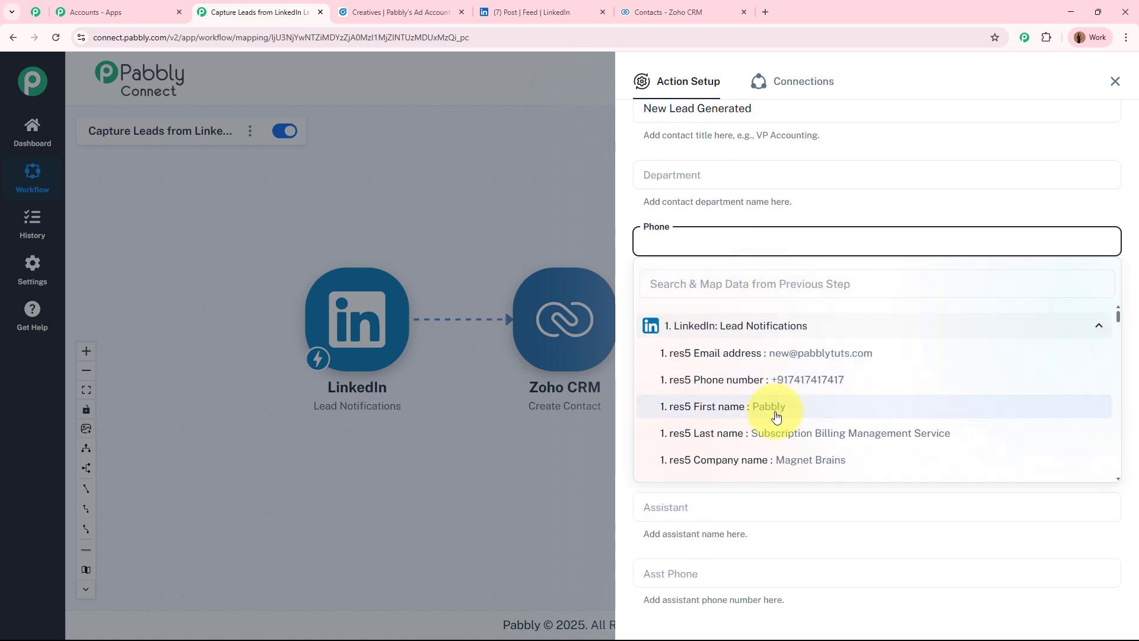
pyautogui.click(771, 379)
pyautogui.click(765, 218)
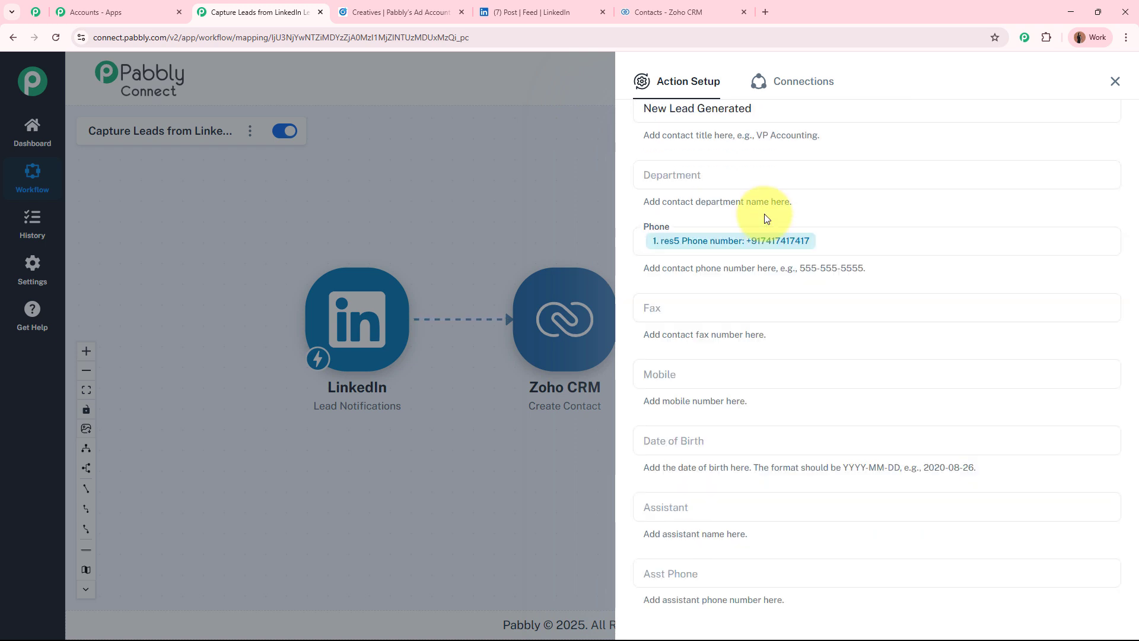
pyautogui.click(720, 376)
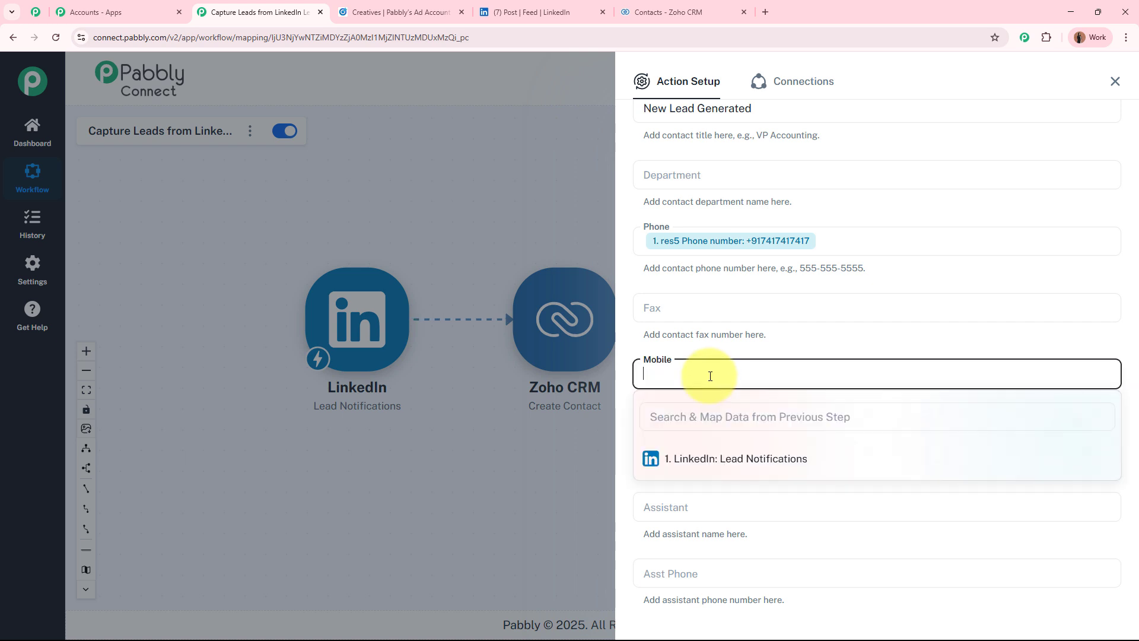
pyautogui.click(763, 503)
pyautogui.click(776, 343)
pyautogui.scroll(-2, 901, 385)
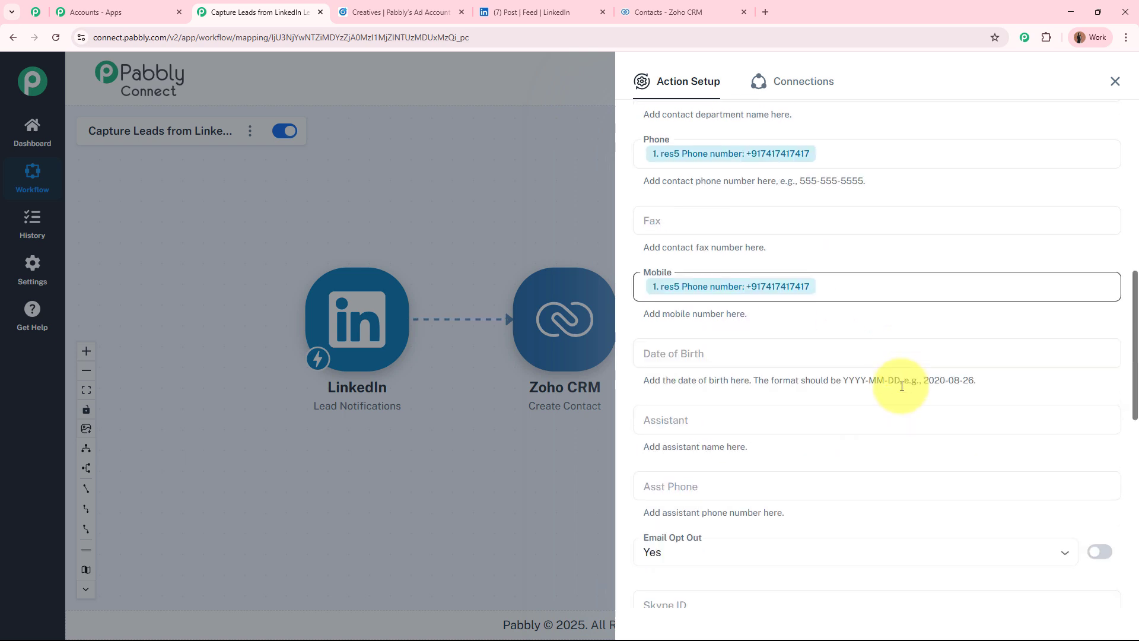
pyautogui.scroll(-3, 902, 386)
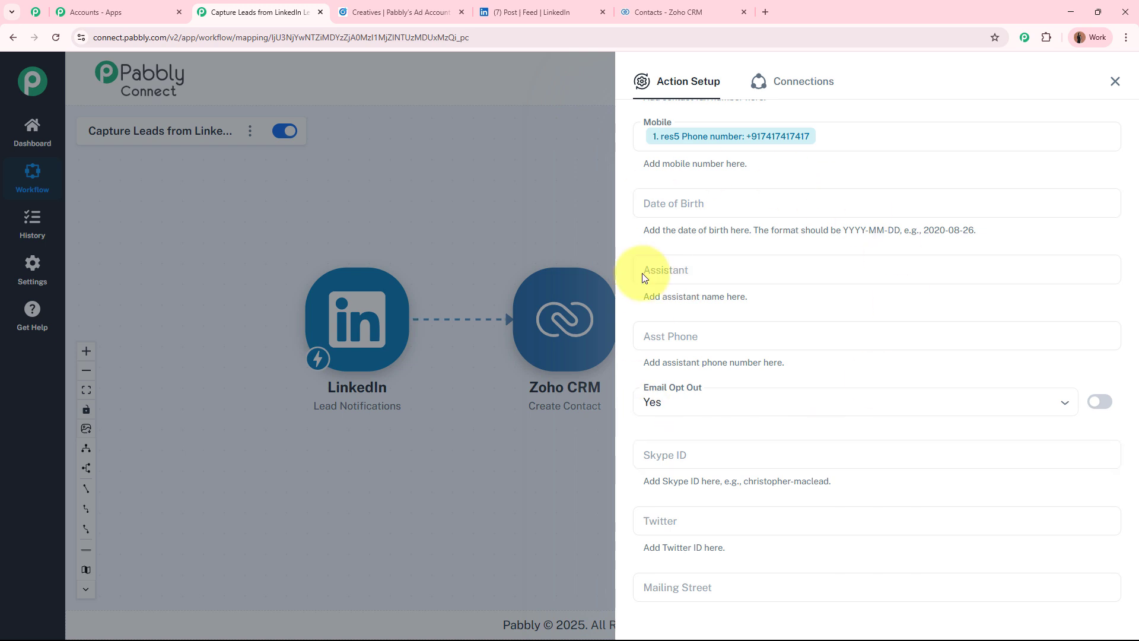
pyautogui.scroll(-6, 783, 310)
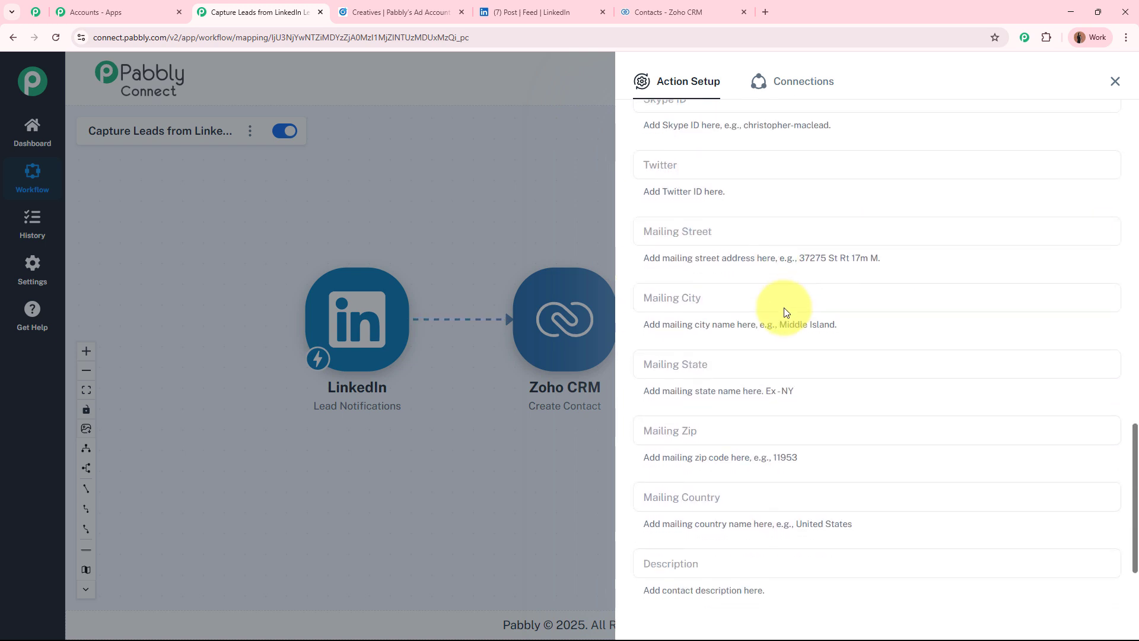
pyautogui.scroll(-2, 783, 311)
pyautogui.scroll(7, 775, 332)
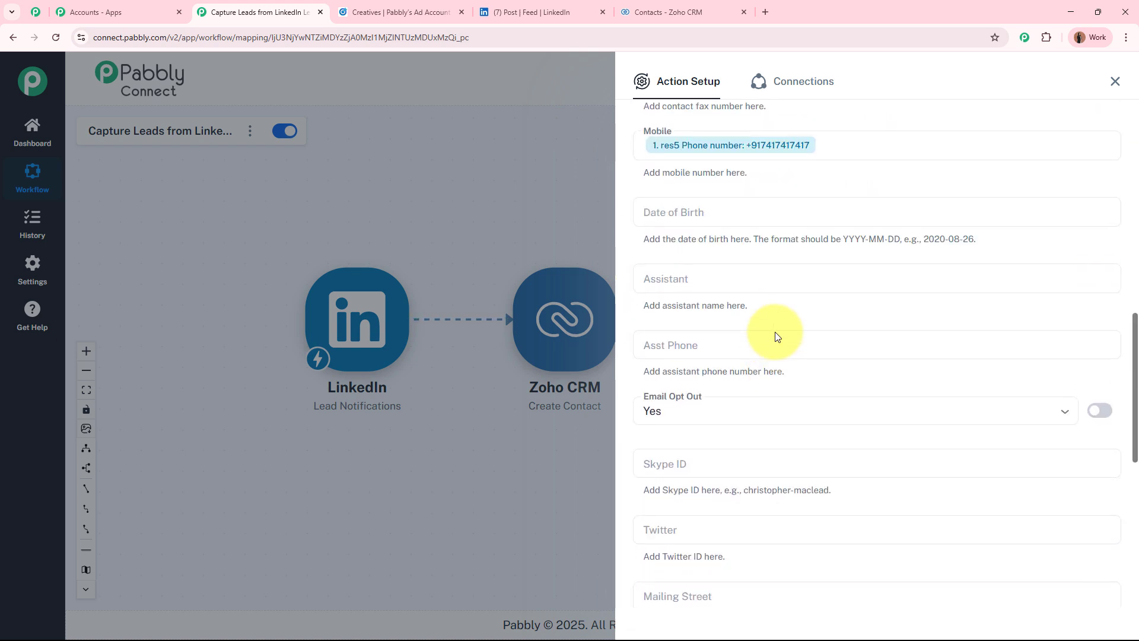
pyautogui.scroll(6, 775, 336)
pyautogui.scroll(4, 775, 336)
# Fill Description with 'Company Name:' followed by the lead's 'res5 Company name'
pyautogui.scroll(-18, 689, 445)
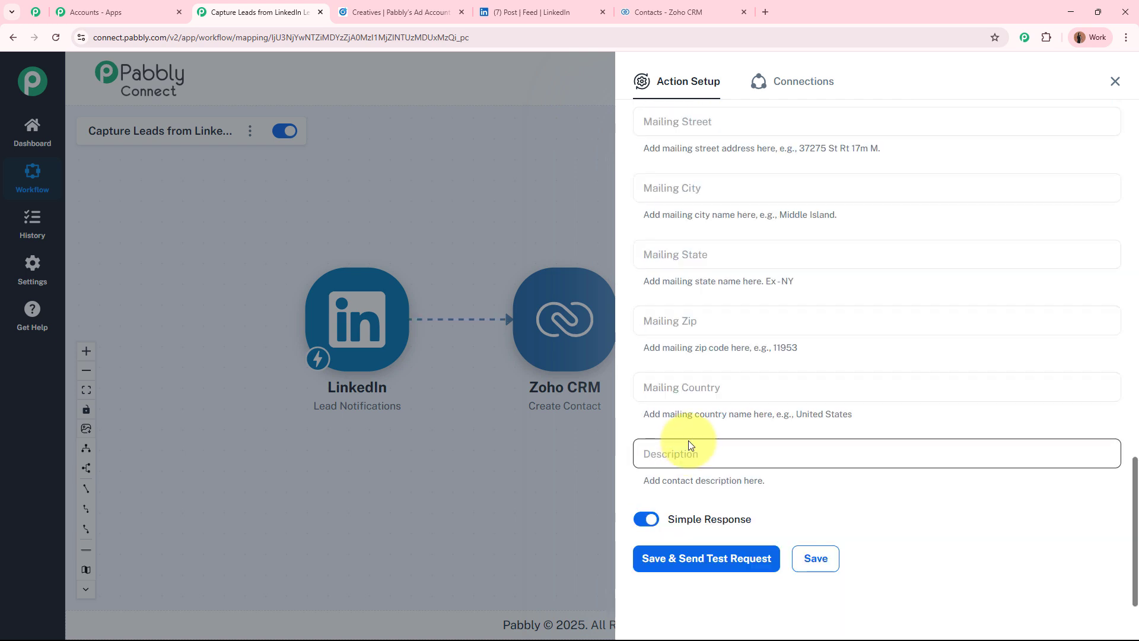
pyautogui.click(689, 450)
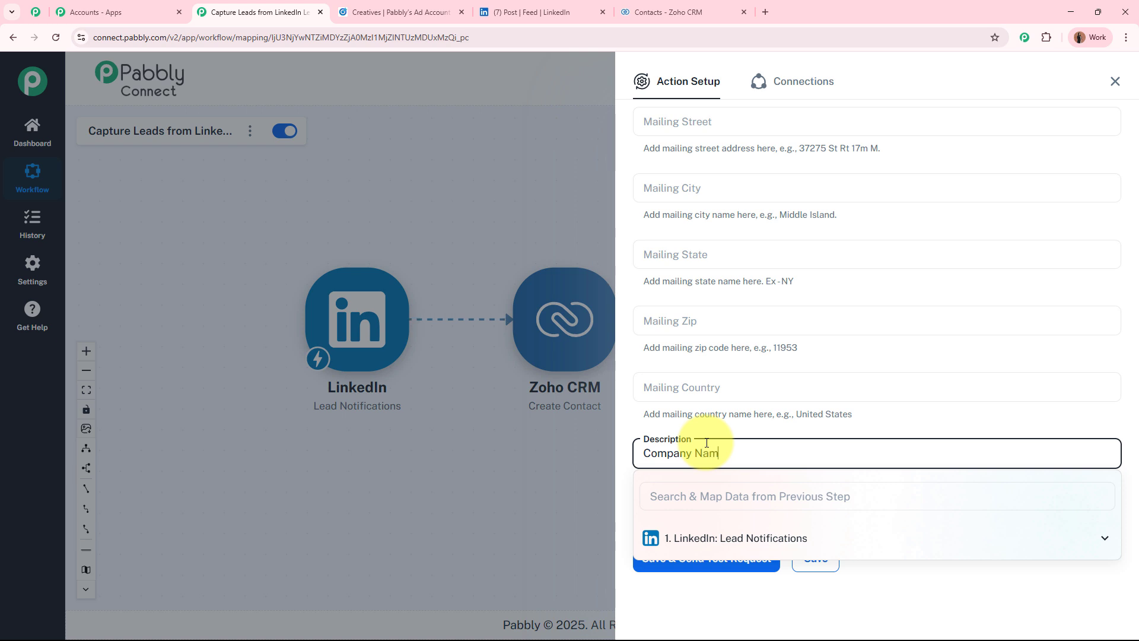
pyautogui.click(738, 540)
pyautogui.scroll(-2, 801, 600)
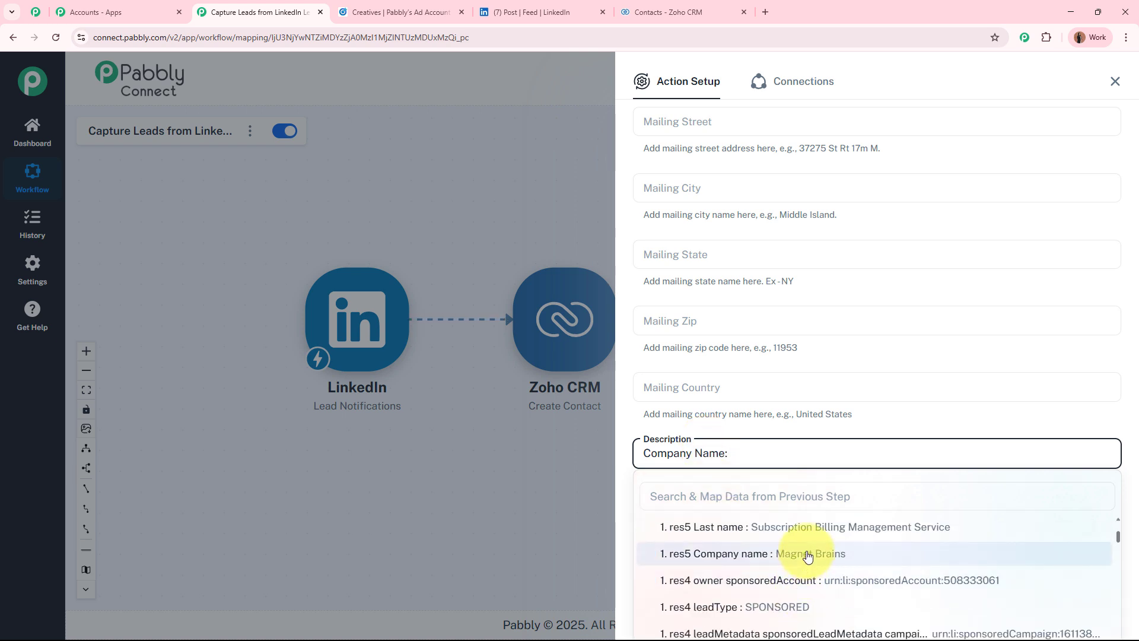
pyautogui.click(843, 553)
pyautogui.click(949, 505)
pyautogui.scroll(8, 962, 452)
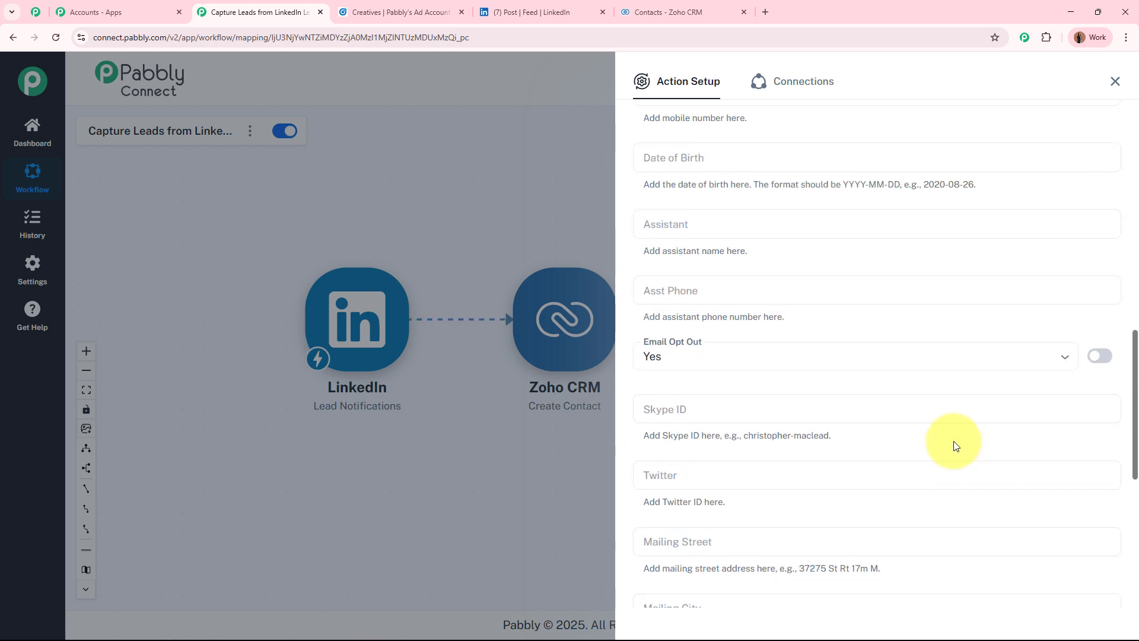
pyautogui.scroll(-9, 956, 446)
# Save and send a test request, confirming Zoho CRM responds with SUCCESS
pyautogui.click(754, 568)
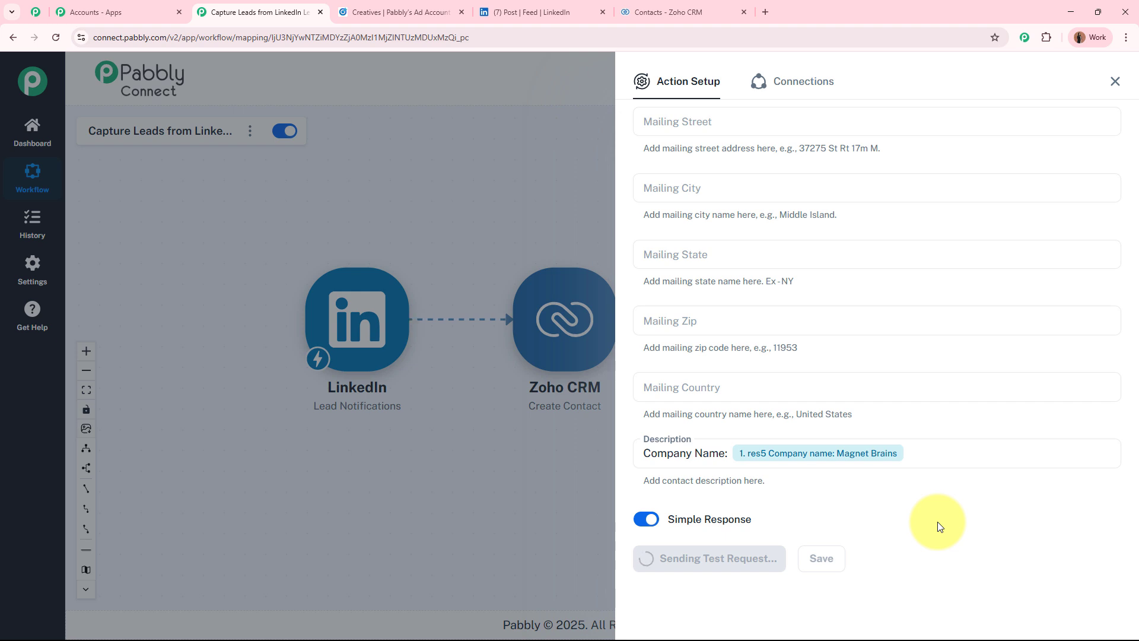
pyautogui.scroll(-6, 937, 522)
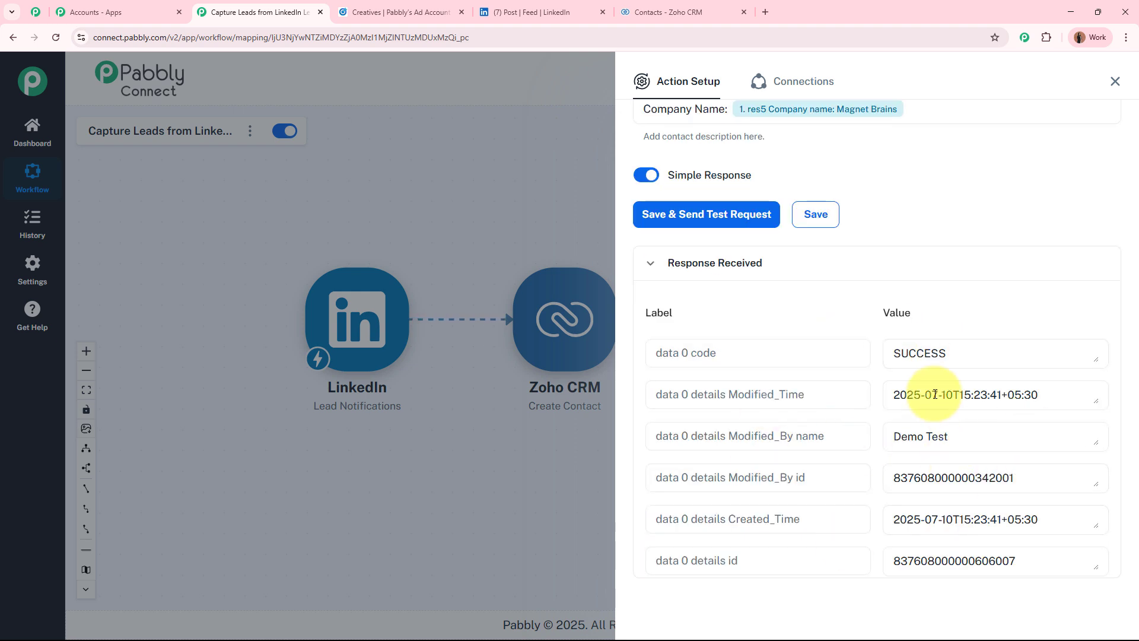
pyautogui.moveTo(961, 354); pyautogui.dragTo(882, 350)
pyautogui.click(809, 304)
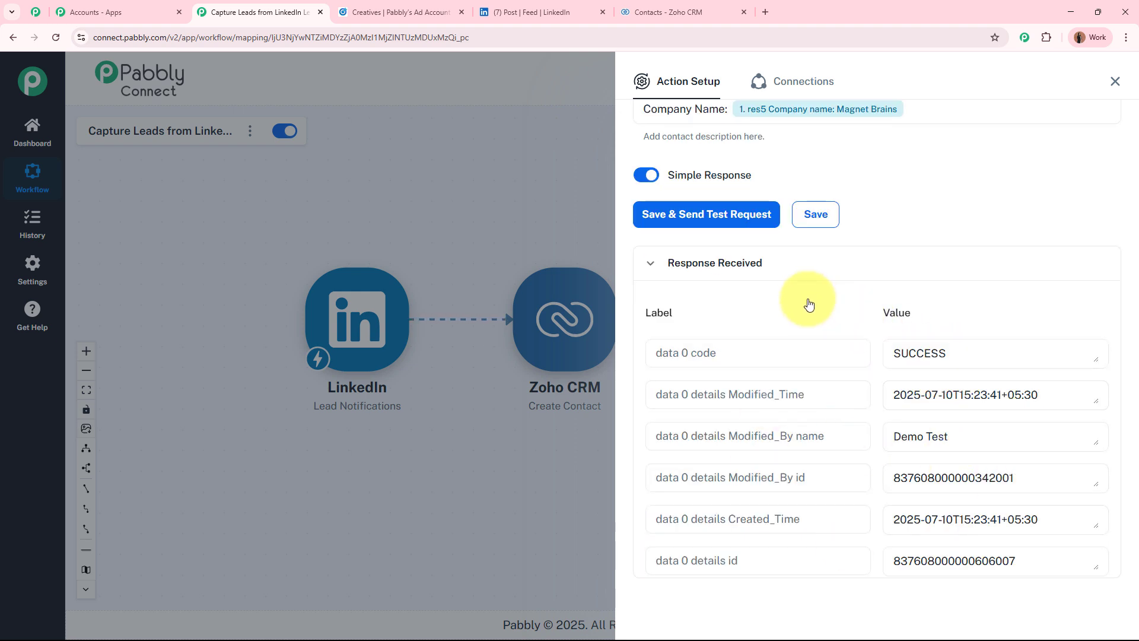
# Reload Zoho CRM Contacts and check the new contact's Email, Phone, Title and Description, then return to Pabbly
pyautogui.click(700, 7)
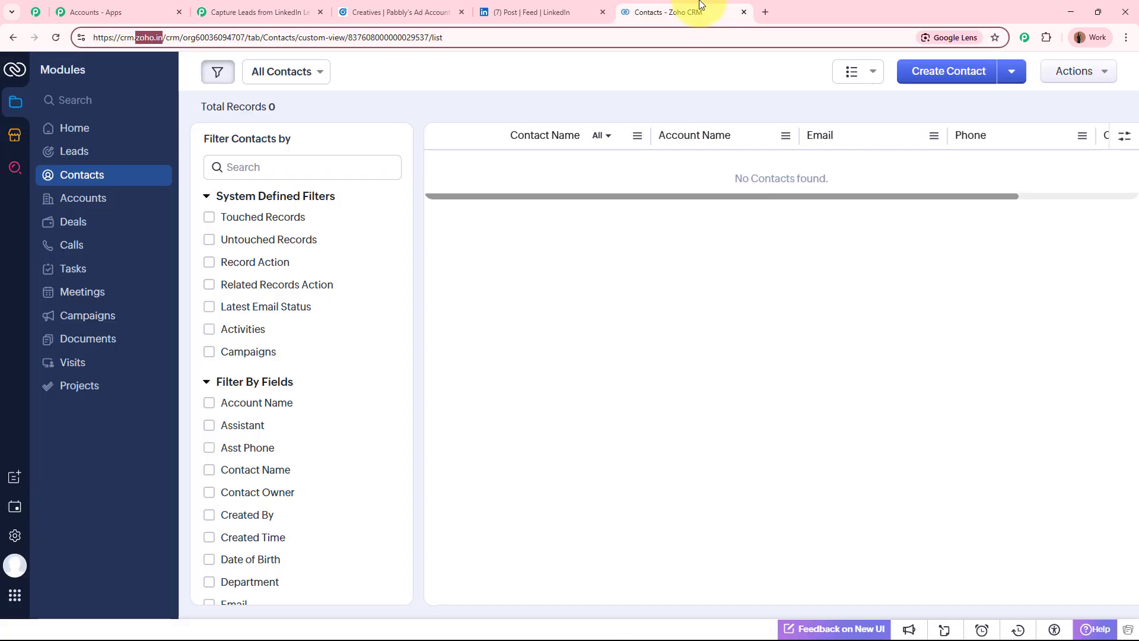
pyautogui.click(52, 39)
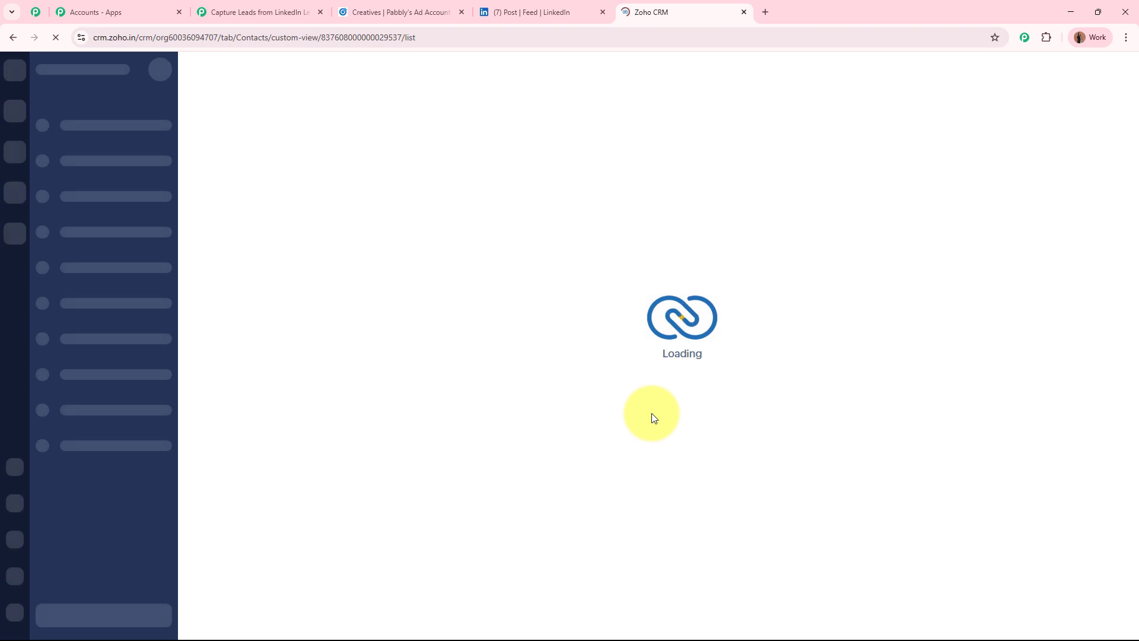
pyautogui.click(483, 95)
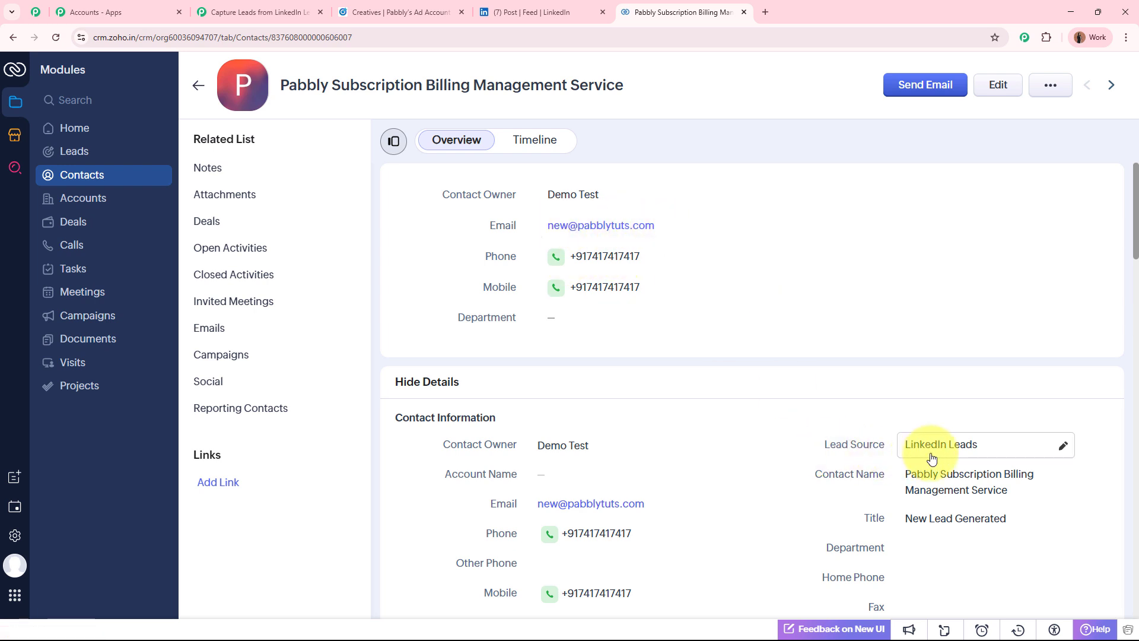
pyautogui.scroll(-2, 930, 442)
pyautogui.scroll(-4, 950, 439)
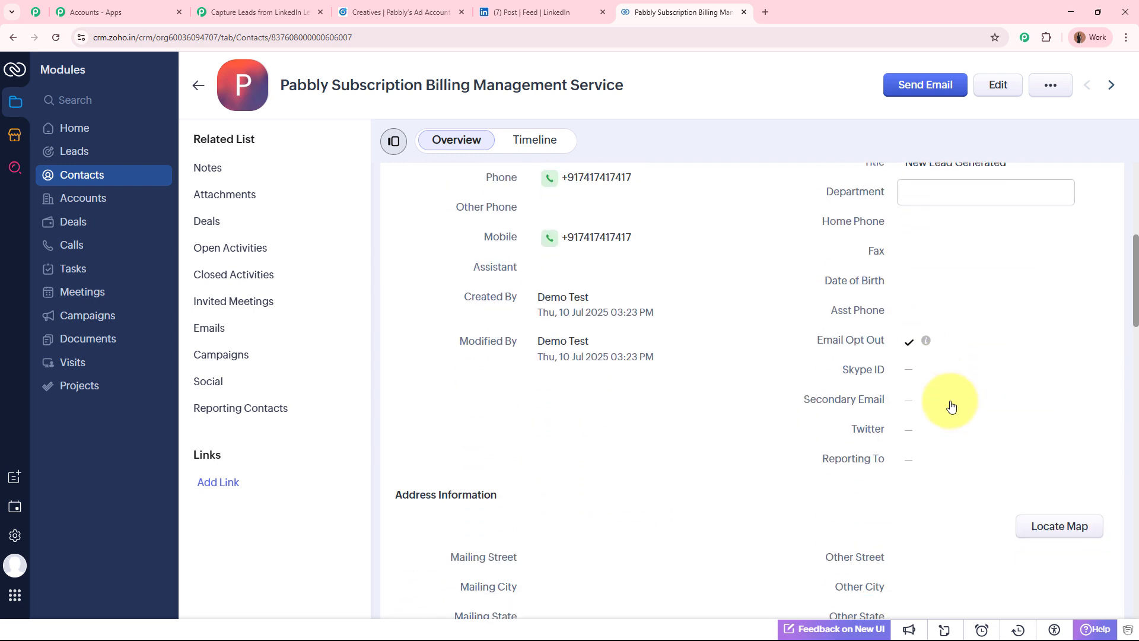
pyautogui.scroll(-4, 950, 405)
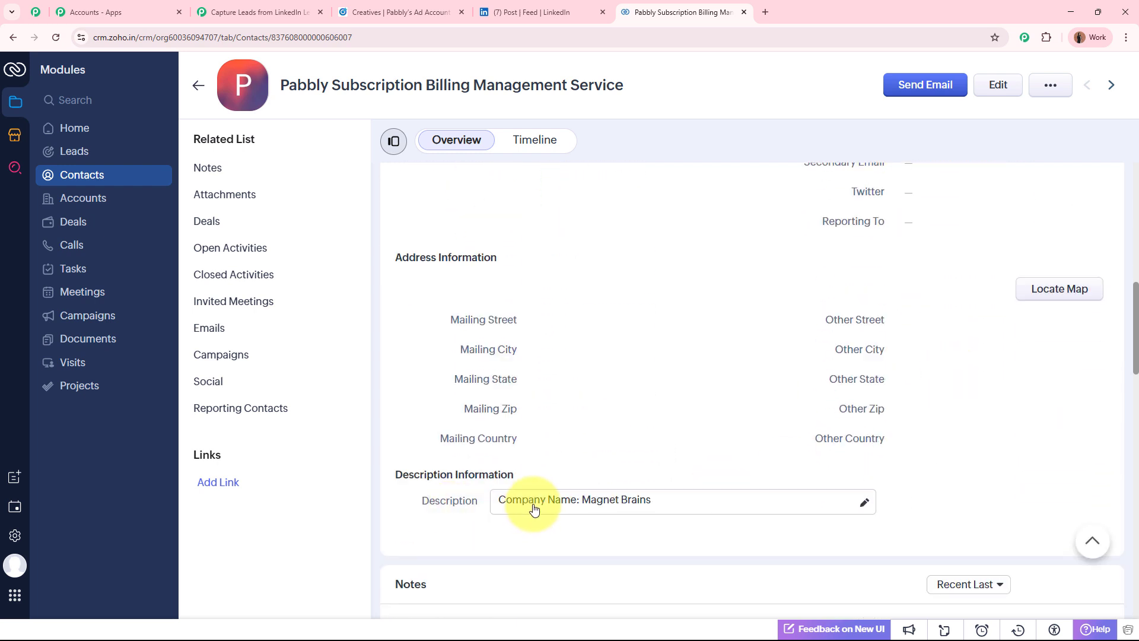
pyautogui.scroll(10, 645, 511)
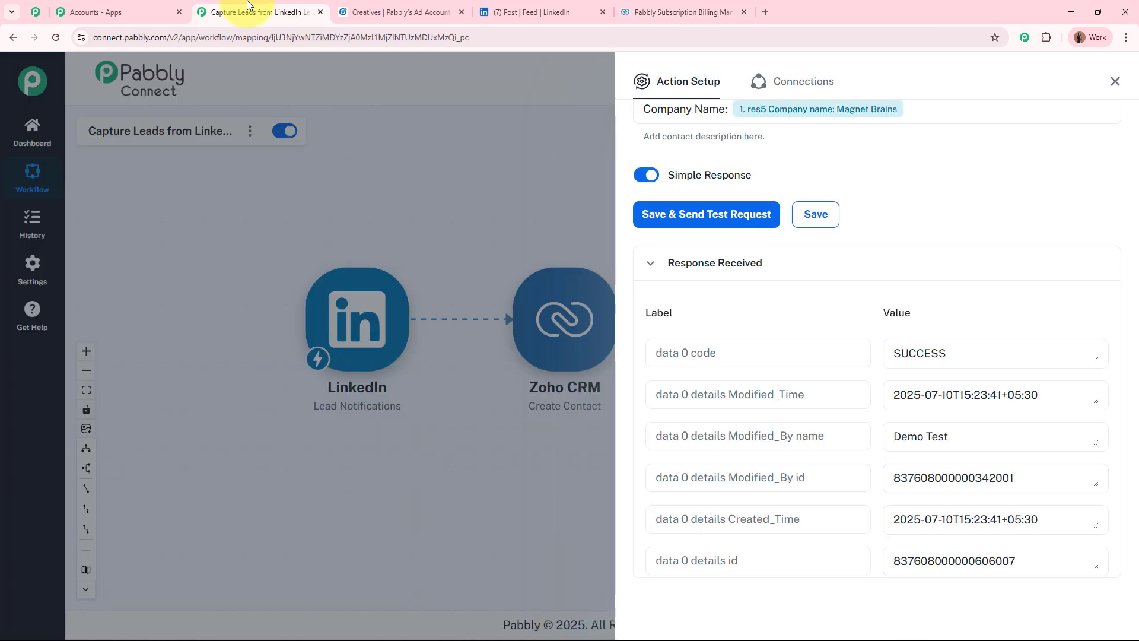
pyautogui.click(232, 12)
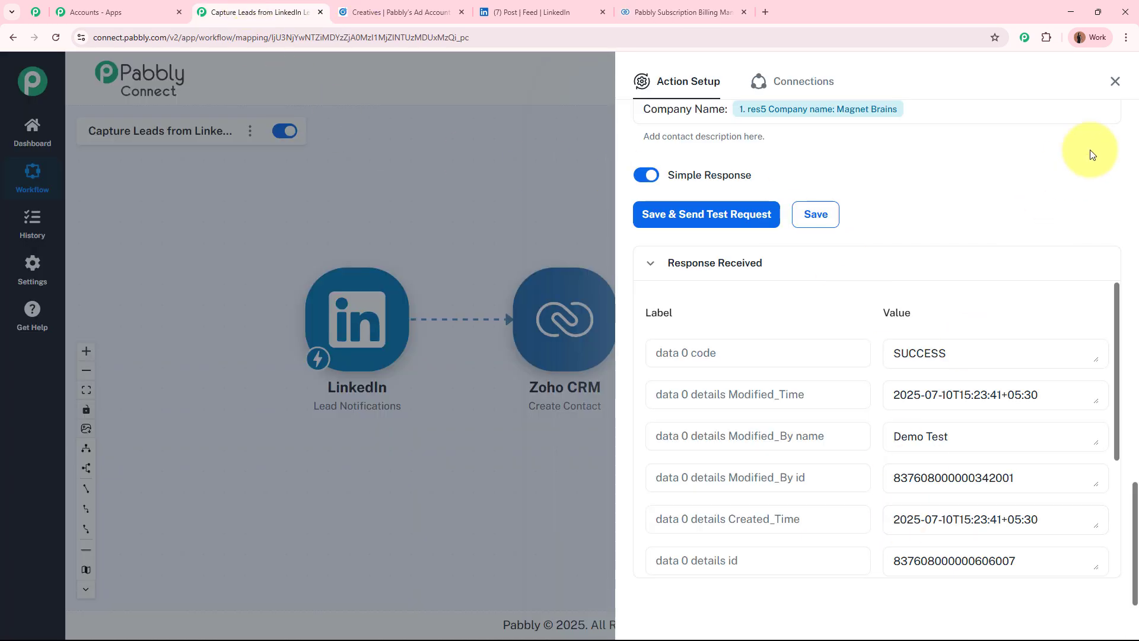
# Close the Action Setup panel and arrange the canvas to show LinkedIn feeding Zoho CRM Create Contact
pyautogui.click(1114, 80)
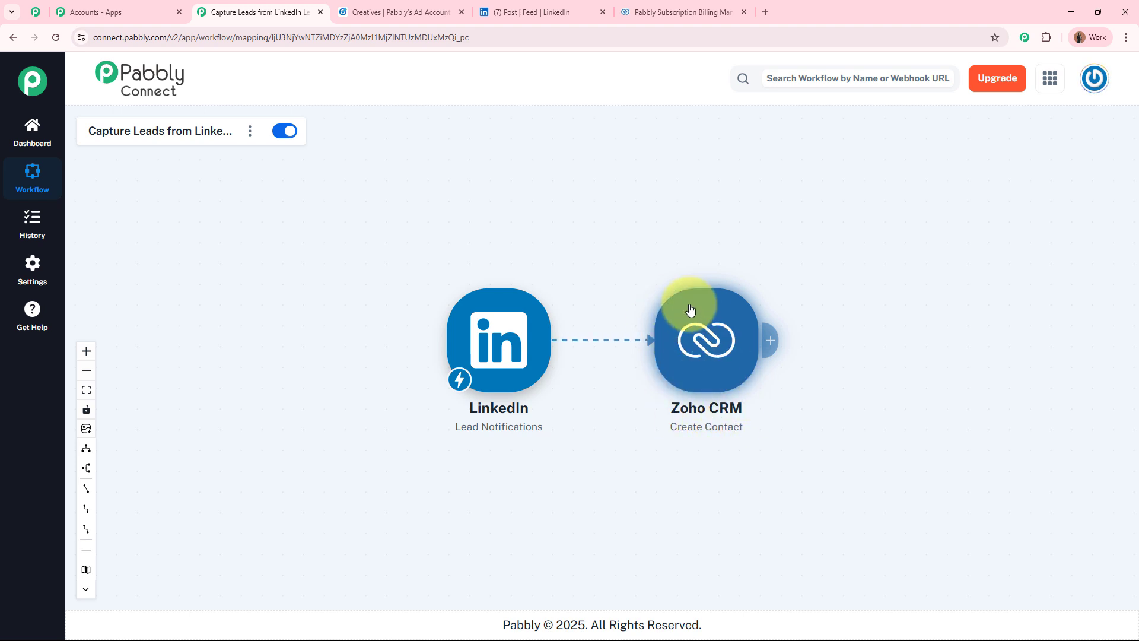
pyautogui.scroll(2, 775, 432)
pyautogui.moveTo(780, 434); pyautogui.dragTo(817, 433)
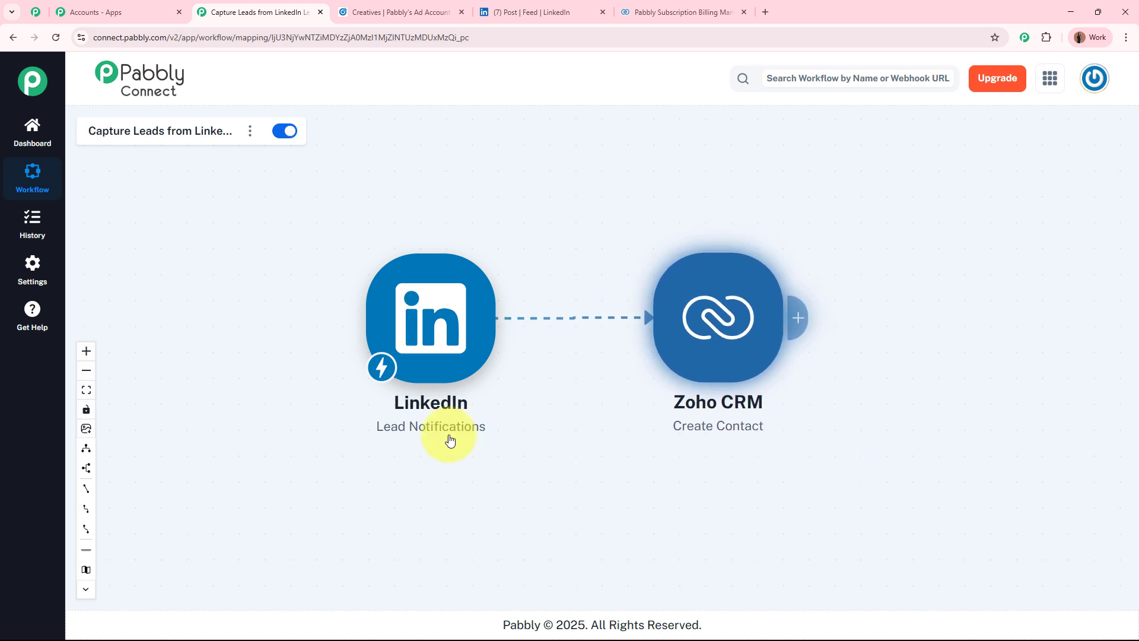
pyautogui.moveTo(588, 218); pyautogui.dragTo(634, 248)
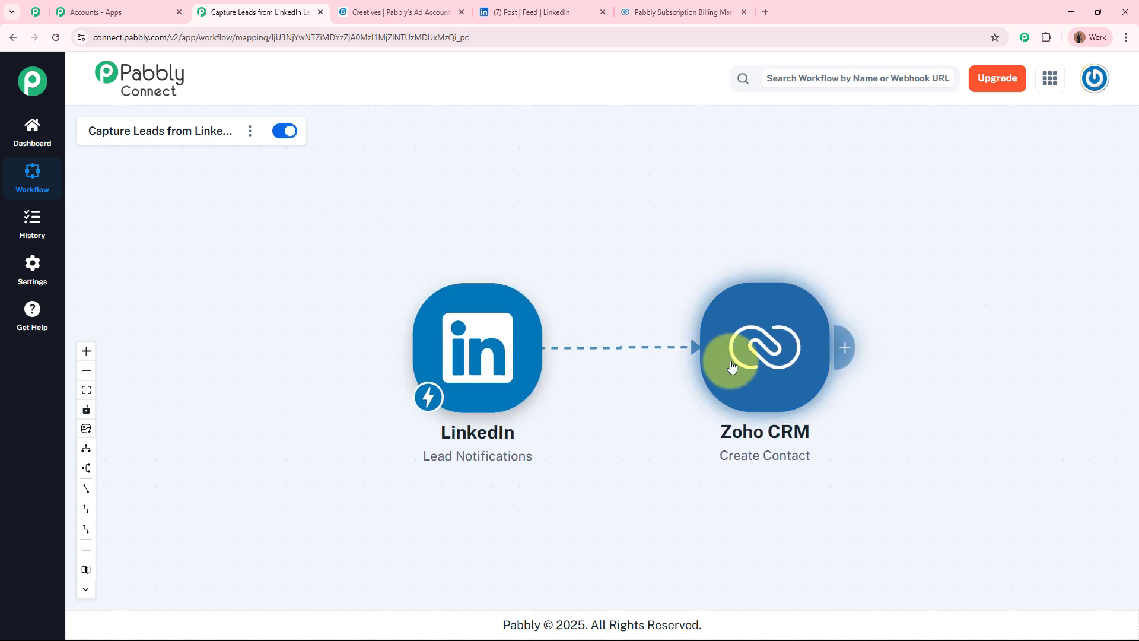
pyautogui.moveTo(732, 366); pyautogui.dragTo(734, 366)
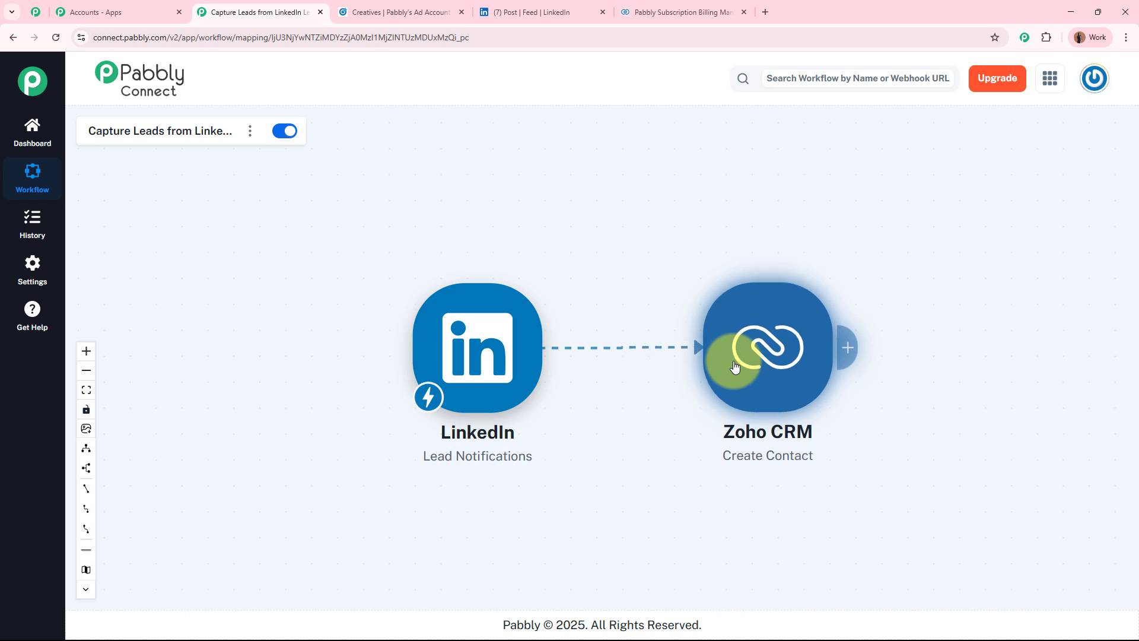